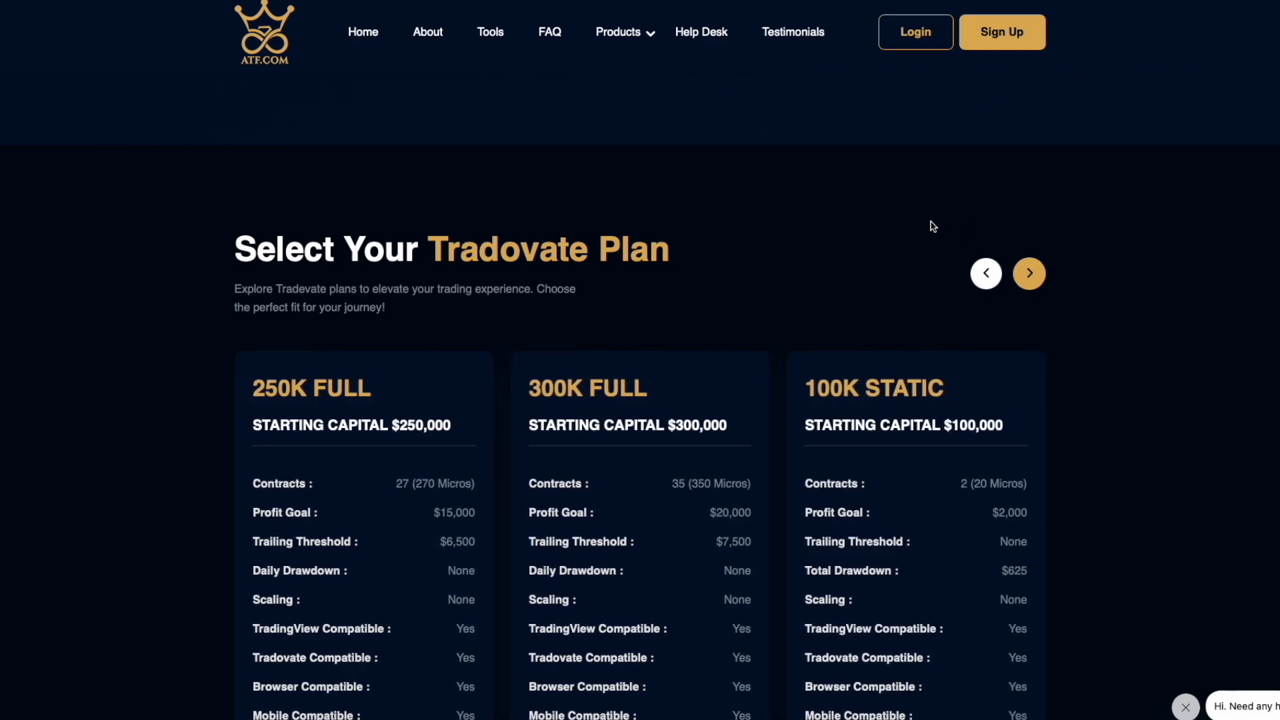
# Scroll through the Tradovate and Rithmic plan listings on ATF.com
pyautogui.scroll(-1, 934, 220)
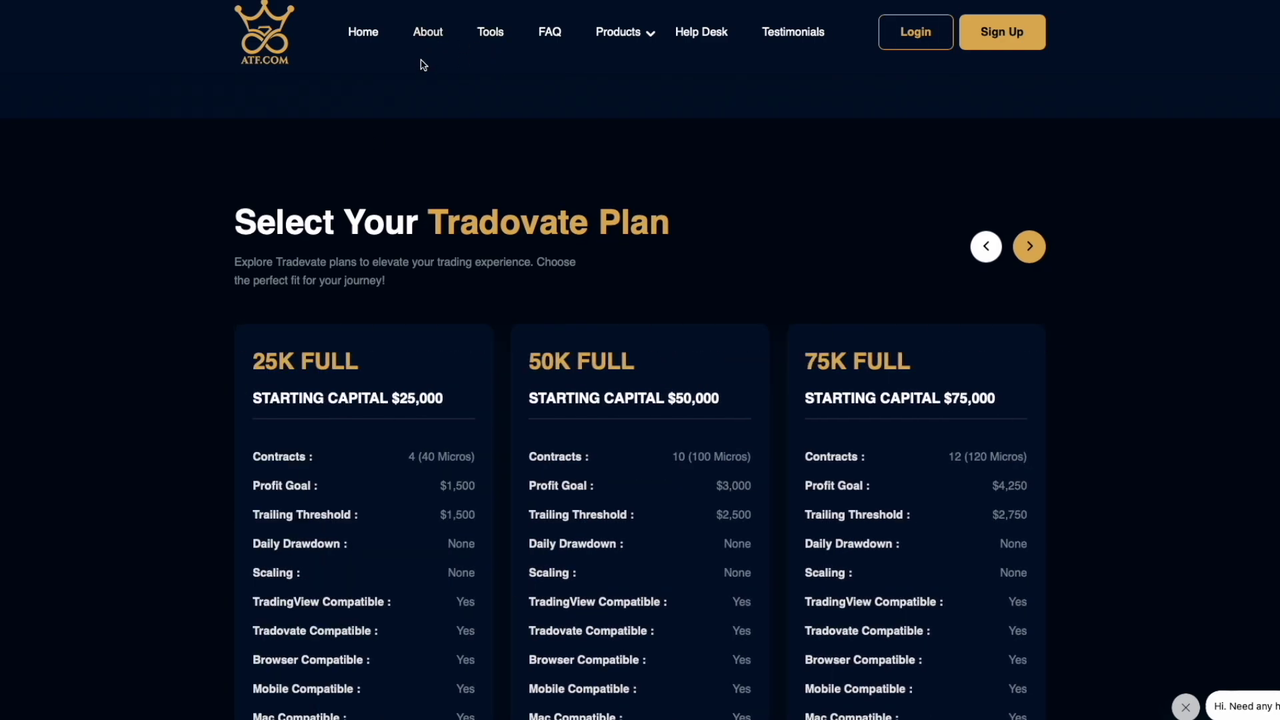
pyautogui.scroll(10, 466, 91)
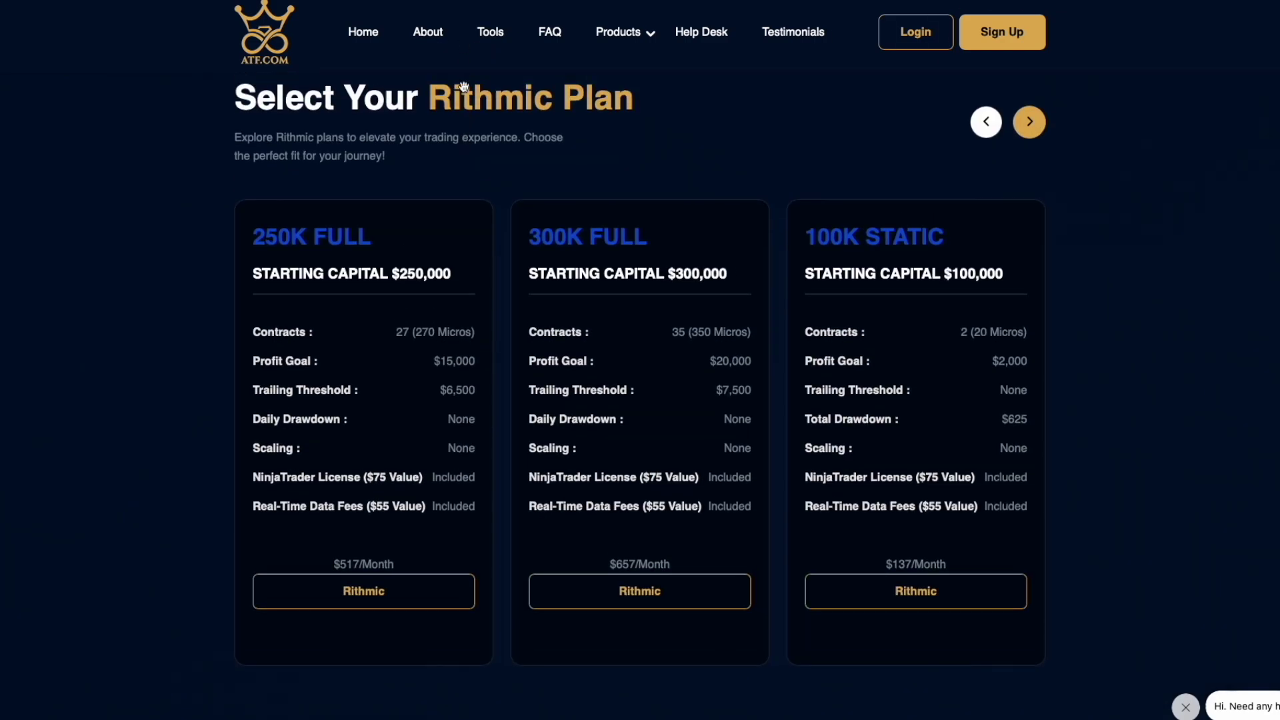
pyautogui.scroll(-8, 631, 141)
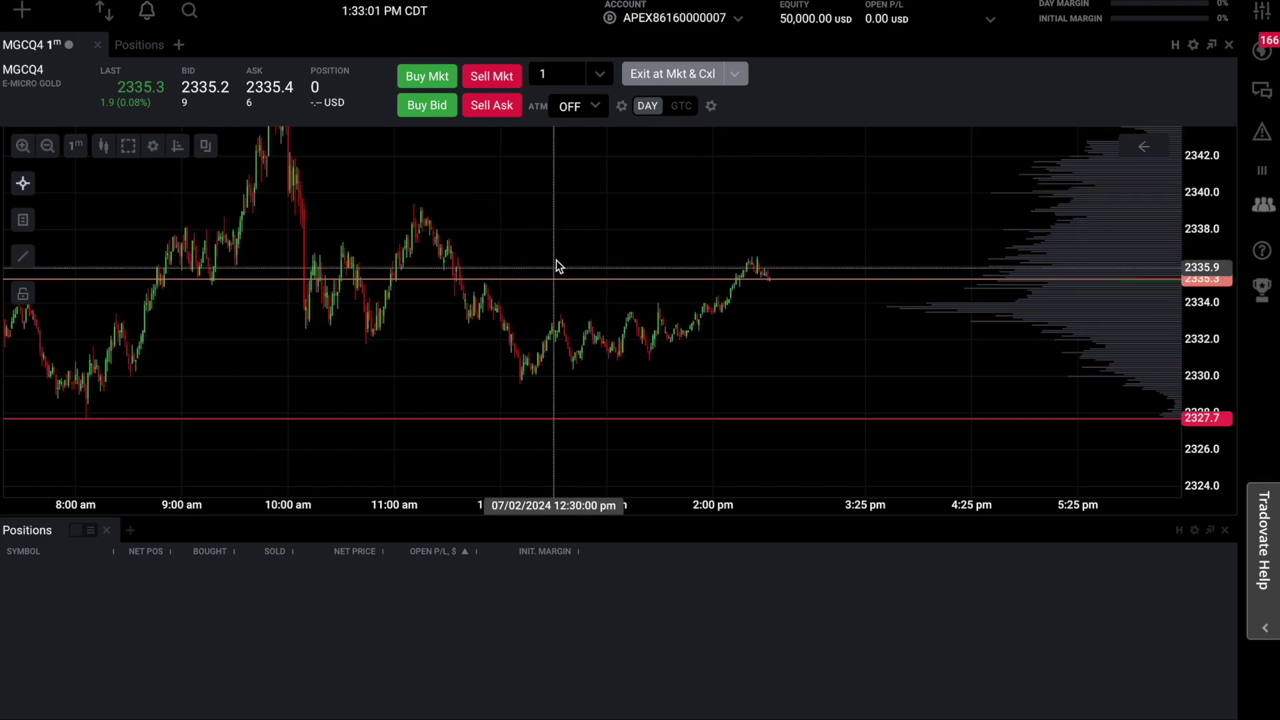
# Remove the Positions panel and add an Order Ticket module for MNQU4
pyautogui.scroll(5, 556, 260)
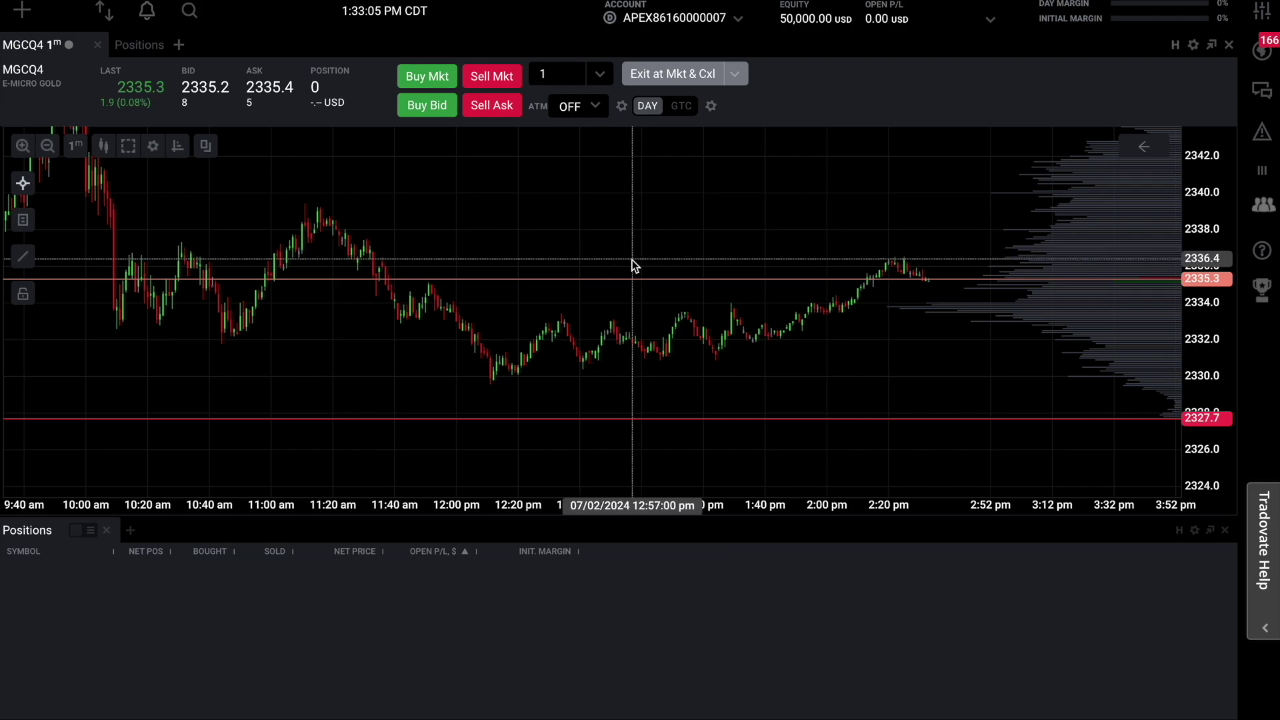
pyautogui.click(107, 532)
pyautogui.click(698, 171)
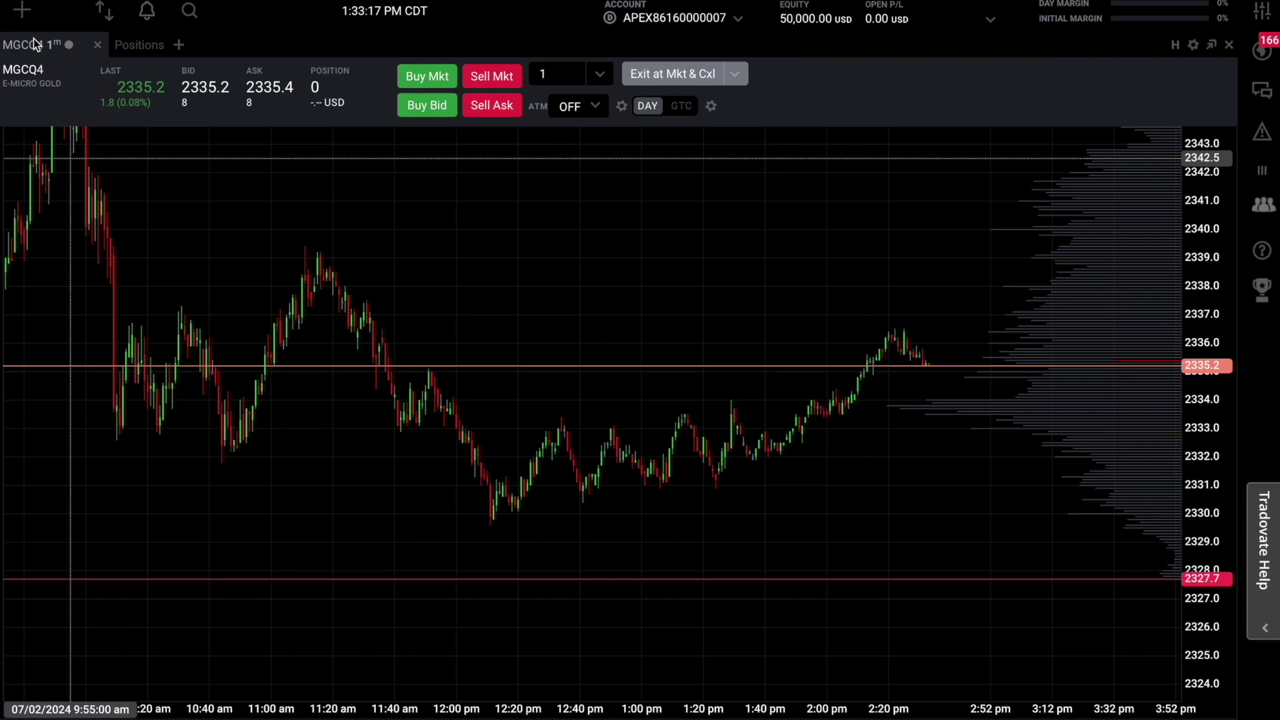
pyautogui.click(35, 66)
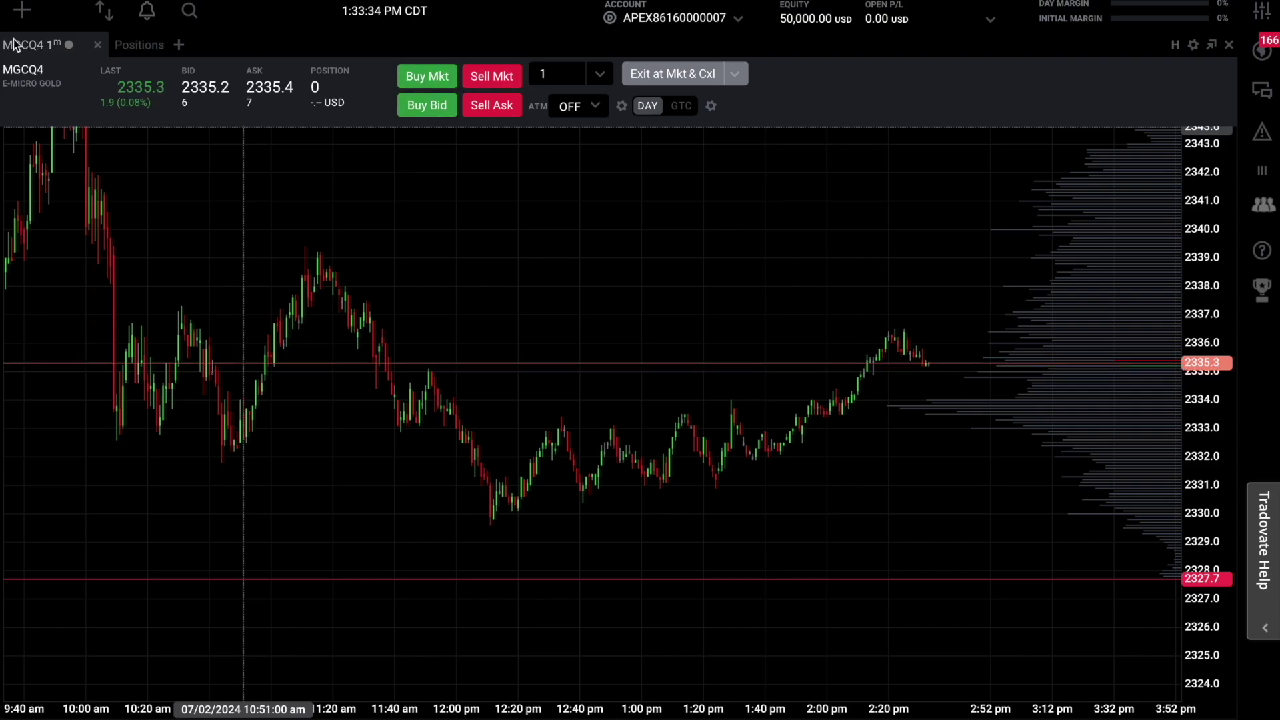
pyautogui.click(23, 12)
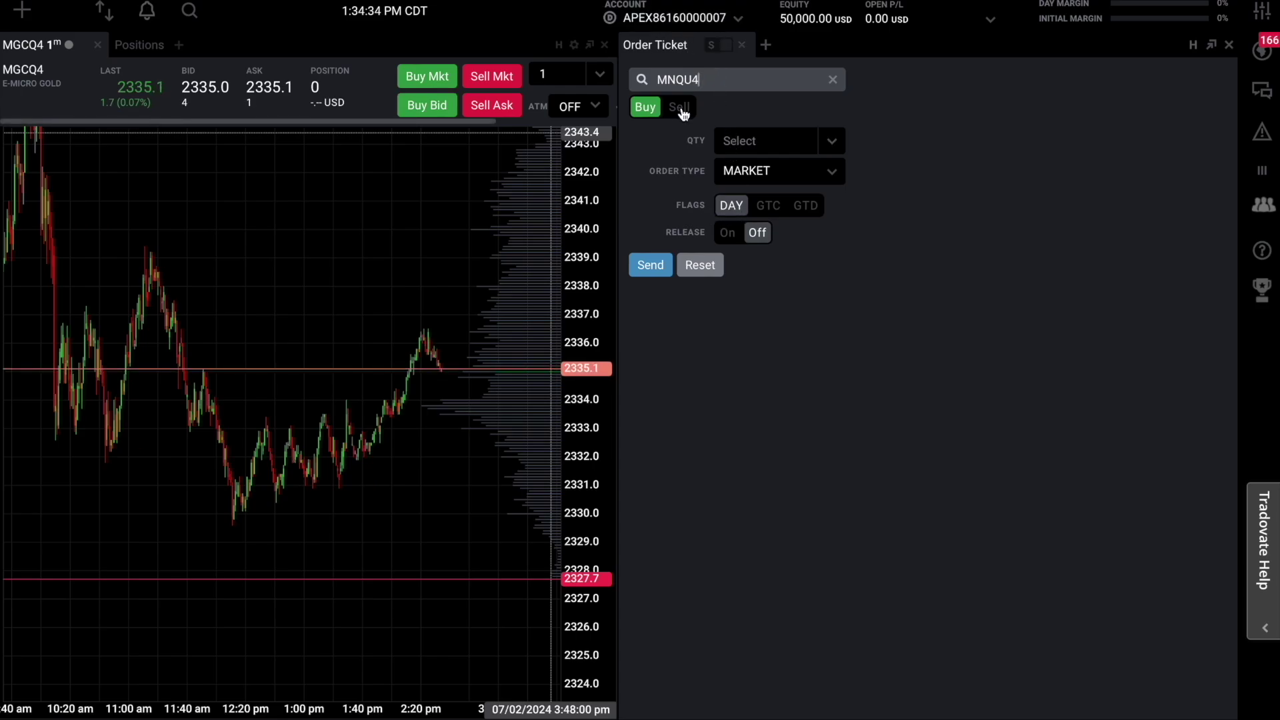
# Switch the Order Ticket header to show the ATM bracket settings
pyautogui.click(725, 44)
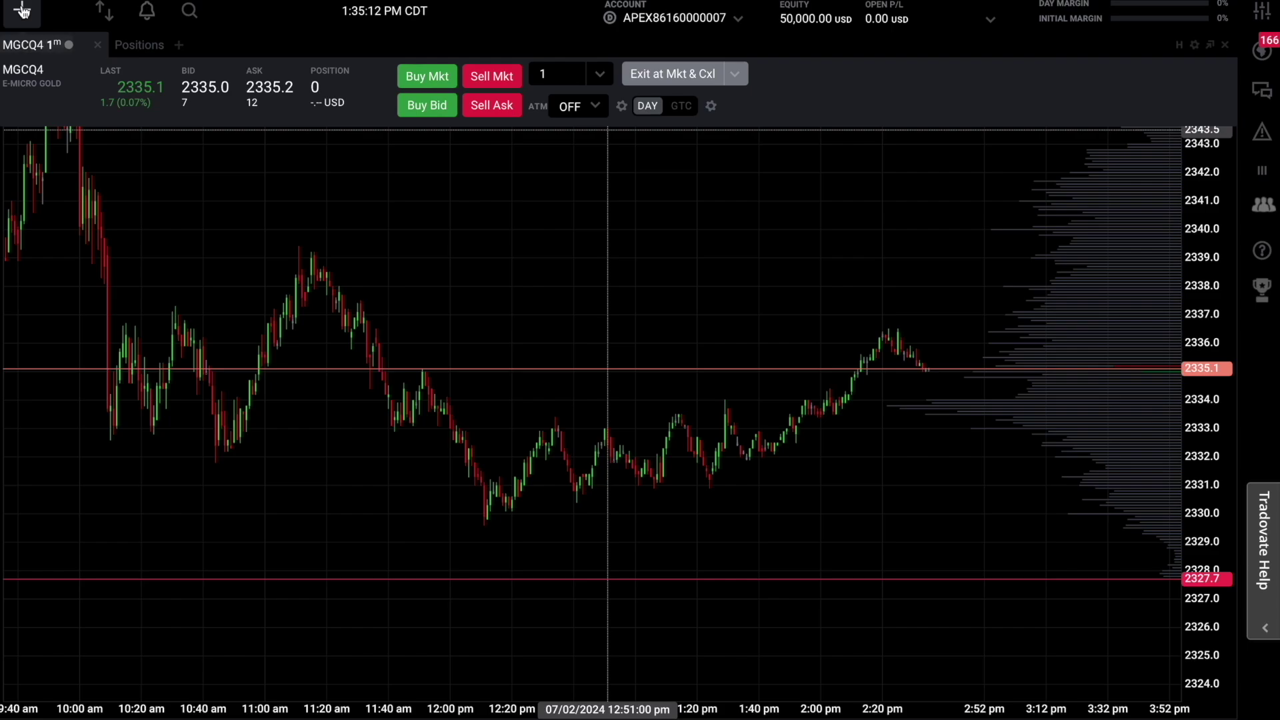
# Place a Positions panel in the lower dashboard and make the chart taller above it
pyautogui.click(22, 10)
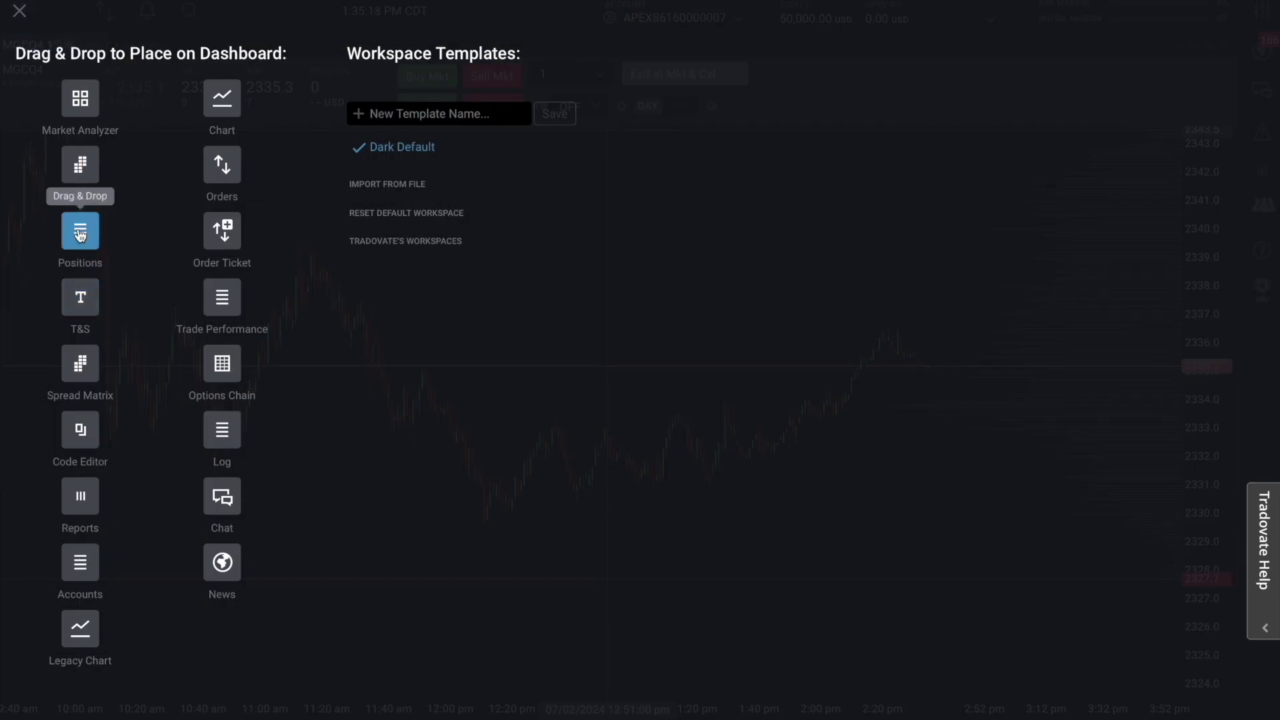
pyautogui.moveTo(80, 233); pyautogui.dragTo(335, 618)
pyautogui.moveTo(433, 381); pyautogui.dragTo(440, 533)
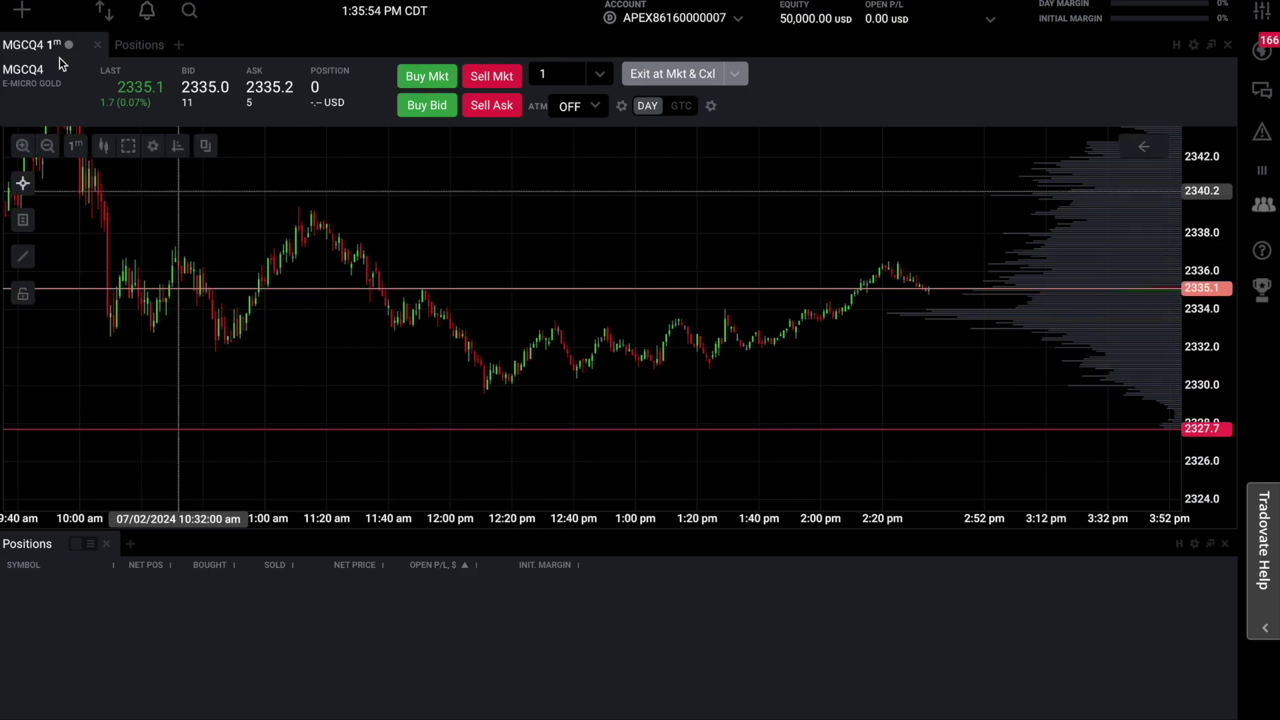
# Browse the module templates overlay, then view the account's loss limits and drawdown
pyautogui.click(22, 9)
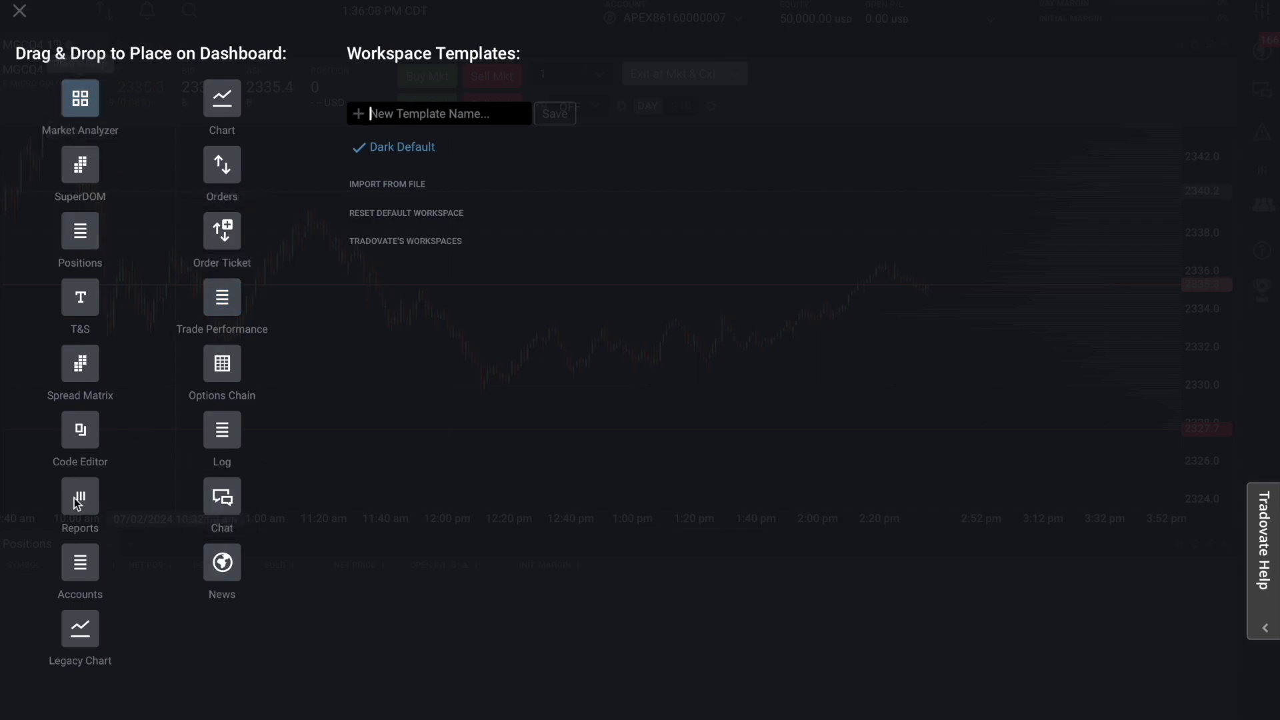
pyautogui.click(19, 13)
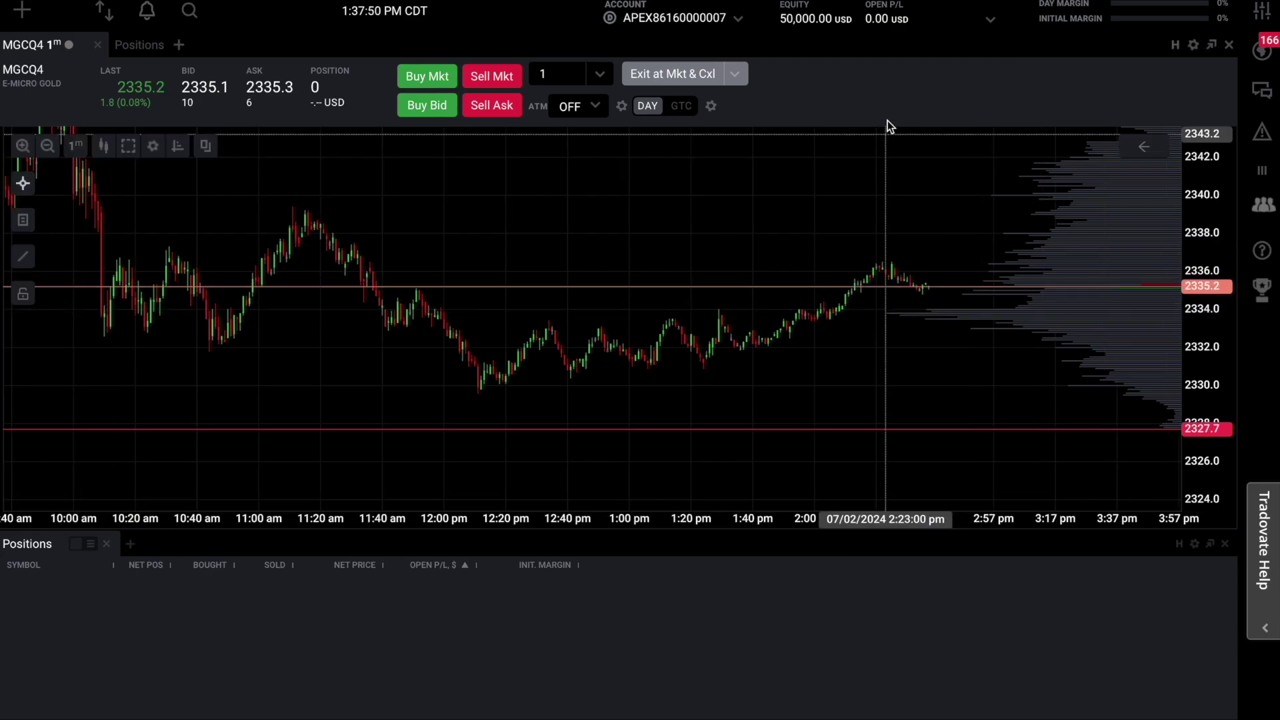
pyautogui.click(909, 13)
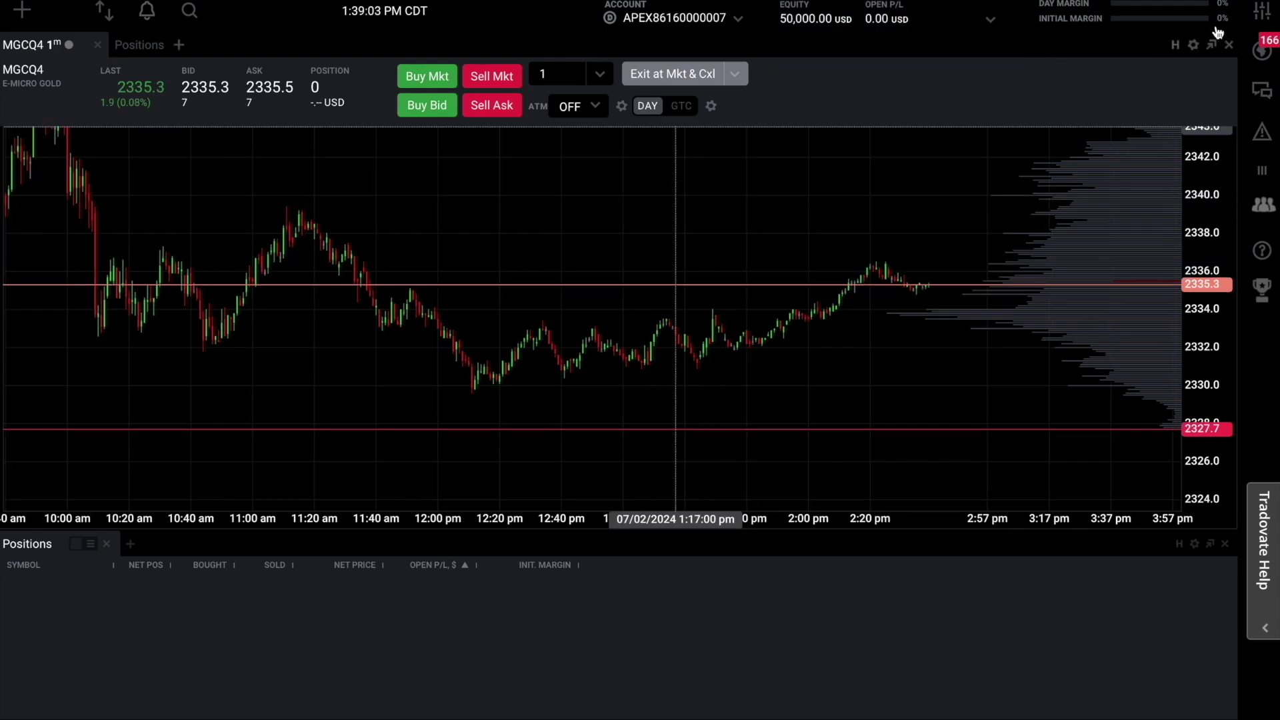
pyautogui.click(674, 18)
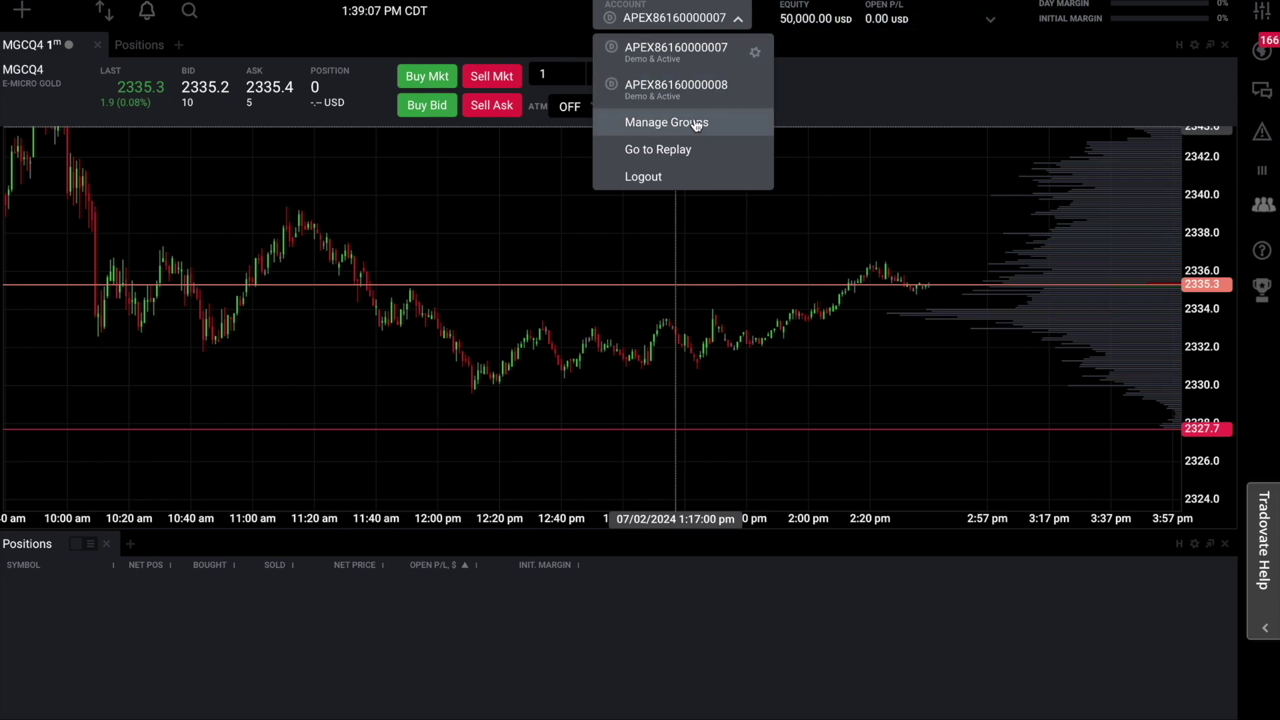
pyautogui.click(1261, 13)
pyautogui.click(932, 108)
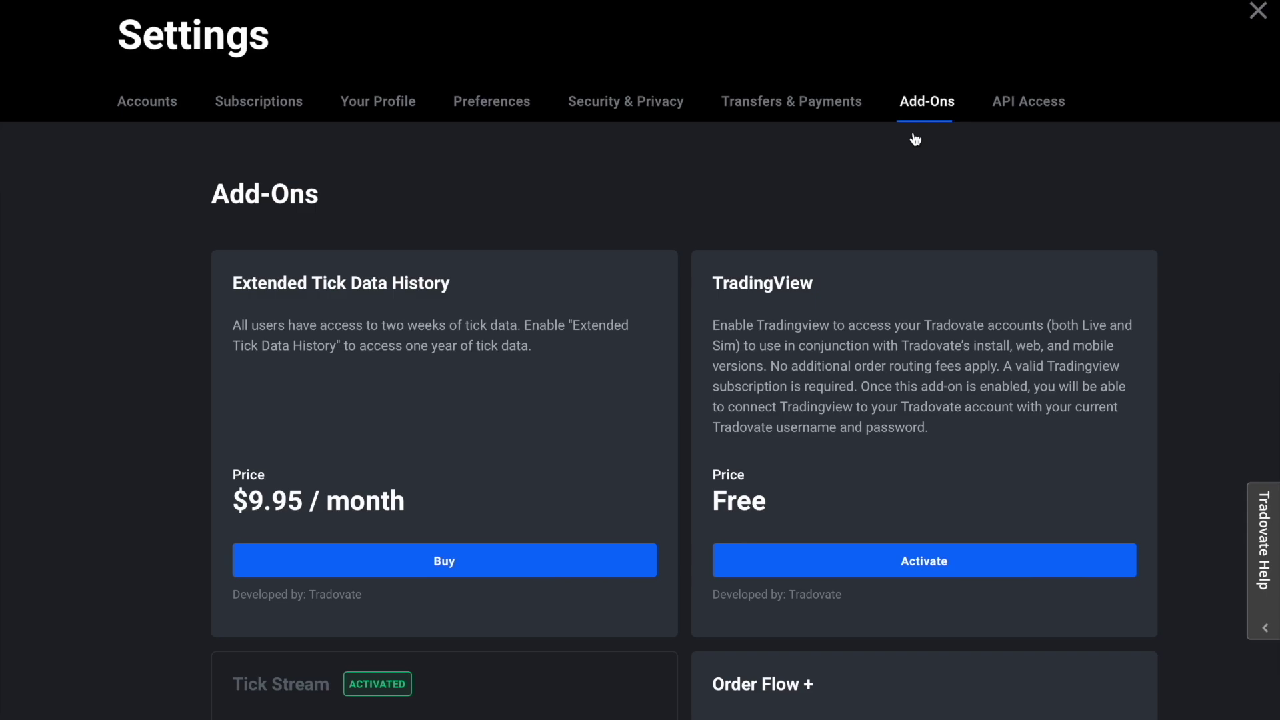
pyautogui.scroll(-3, 794, 318)
pyautogui.scroll(-15, 630, 354)
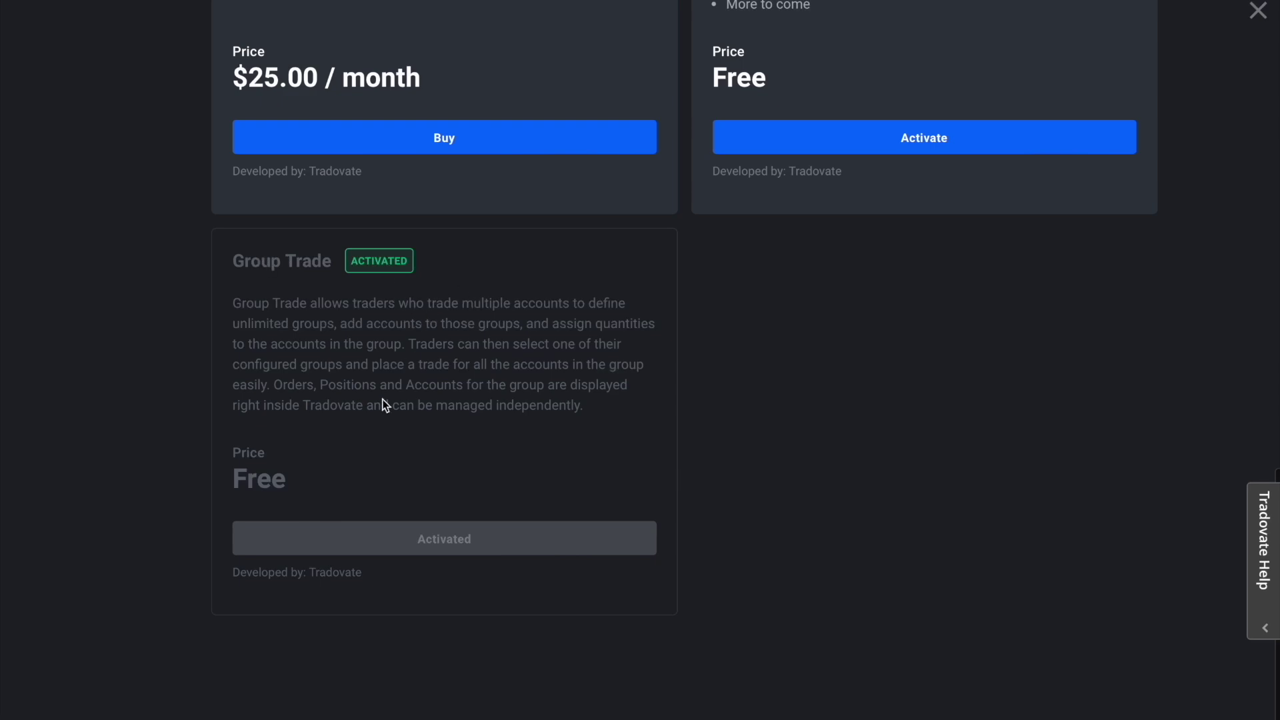
pyautogui.scroll(1, 386, 431)
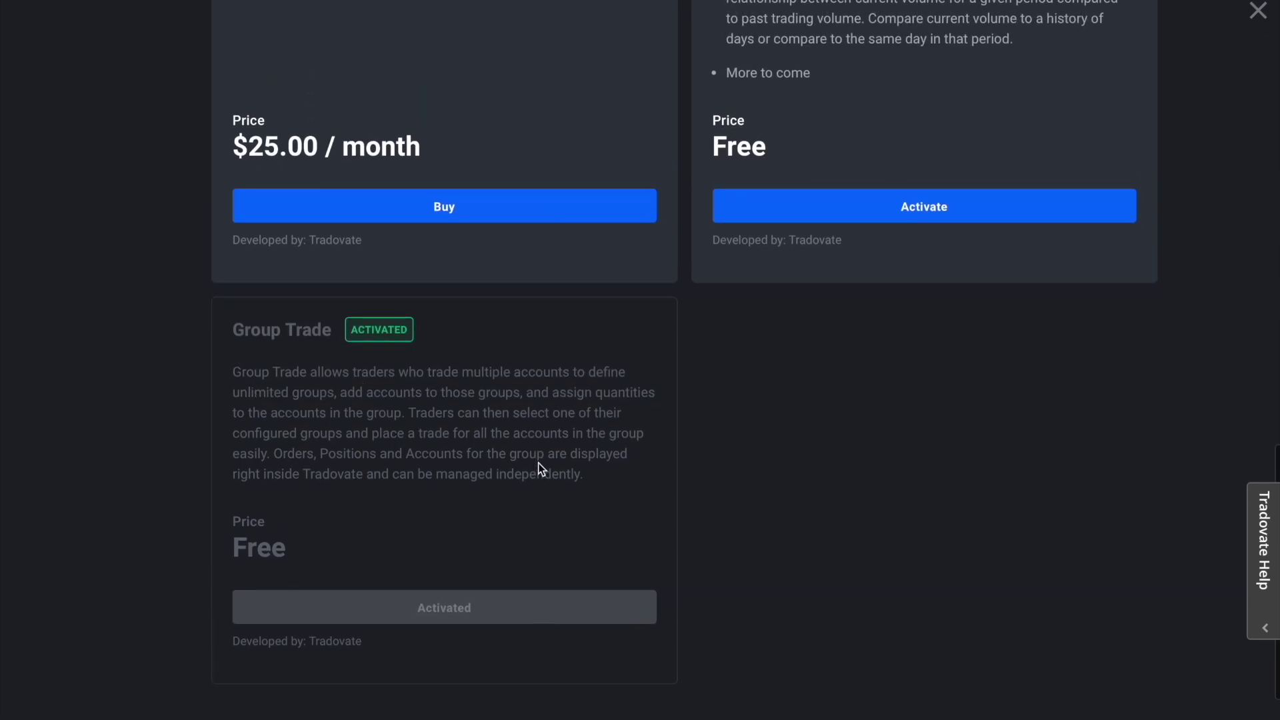
pyautogui.click(1258, 10)
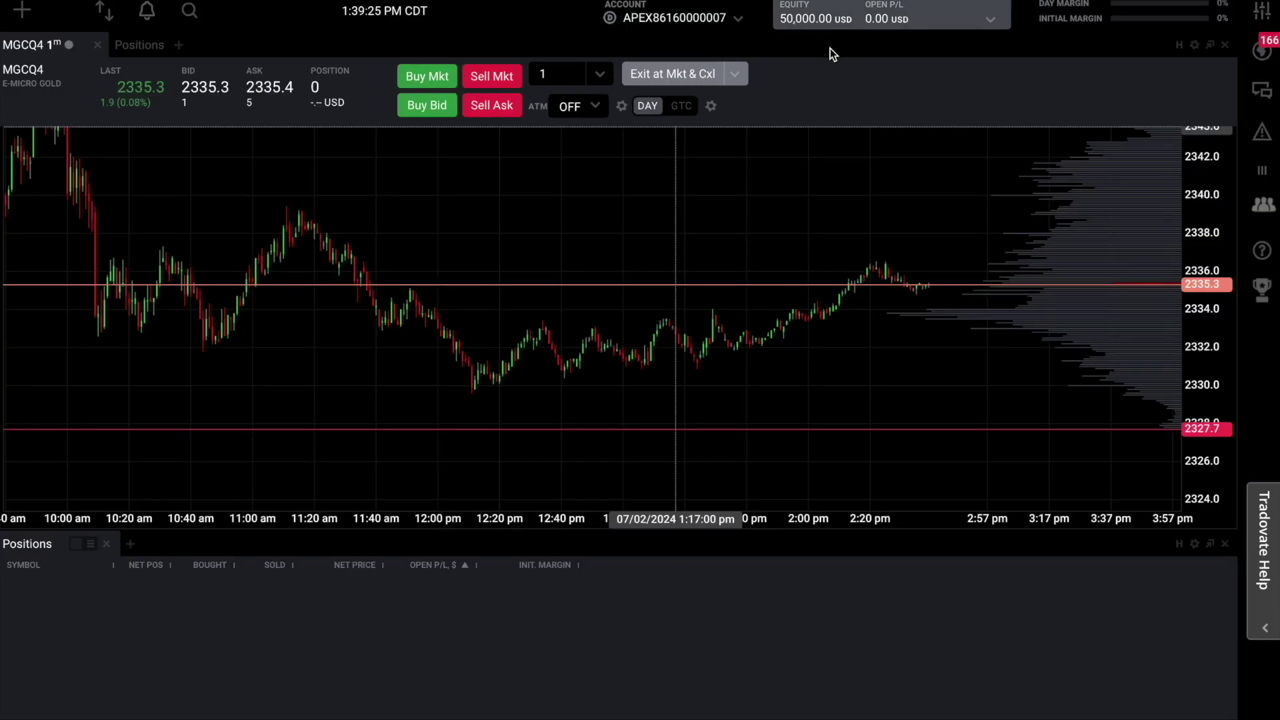
# Create a new account group named 1millfunded in the group configuration
pyautogui.click(634, 13)
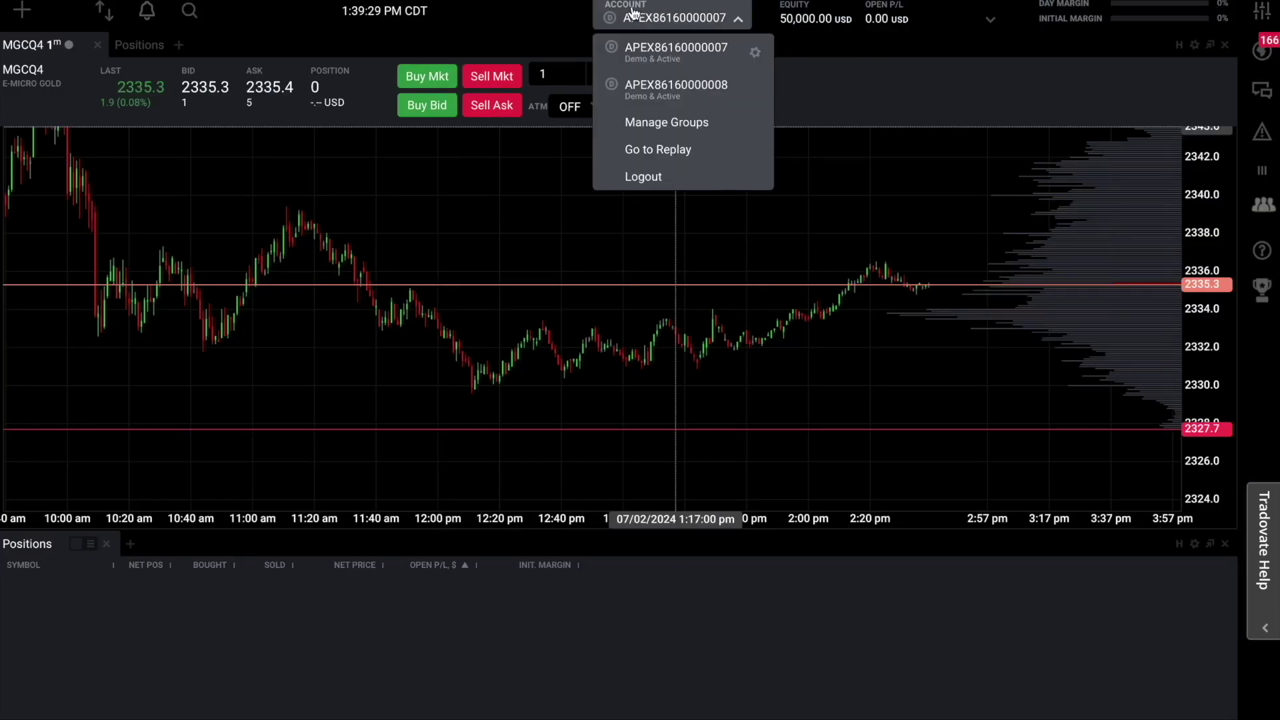
pyautogui.click(669, 134)
pyautogui.click(664, 139)
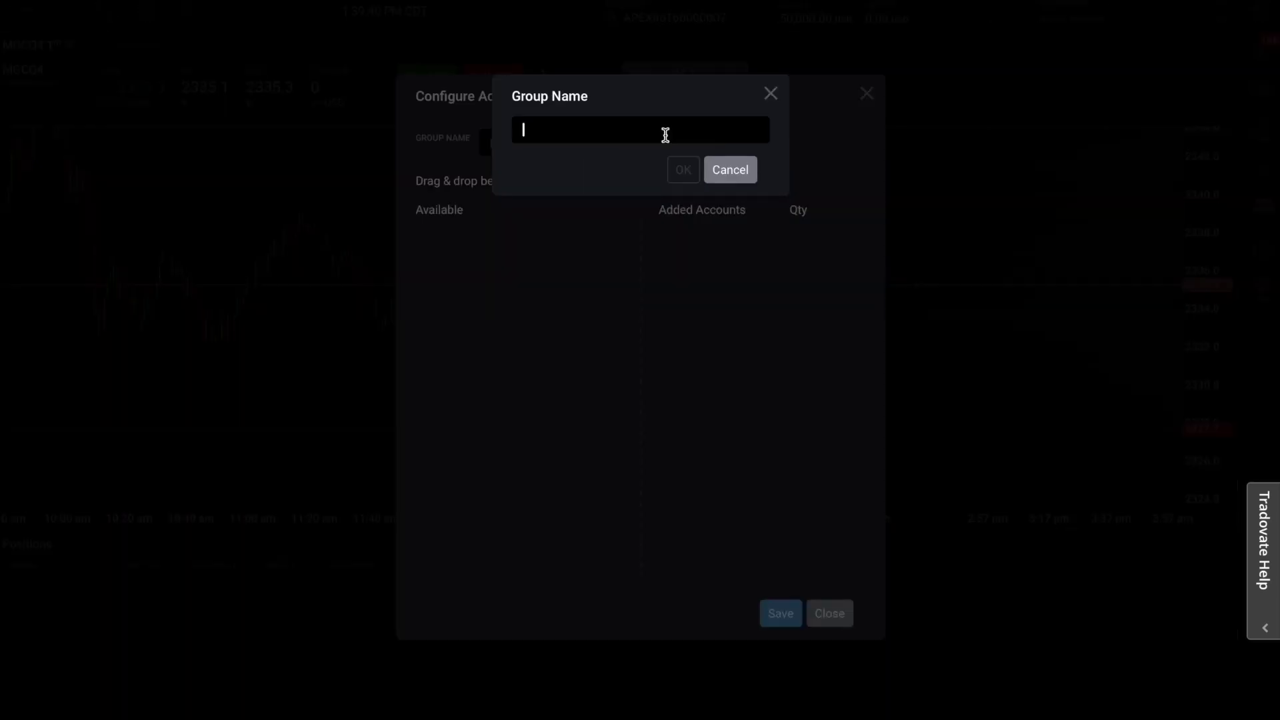
pyautogui.write('1mill')
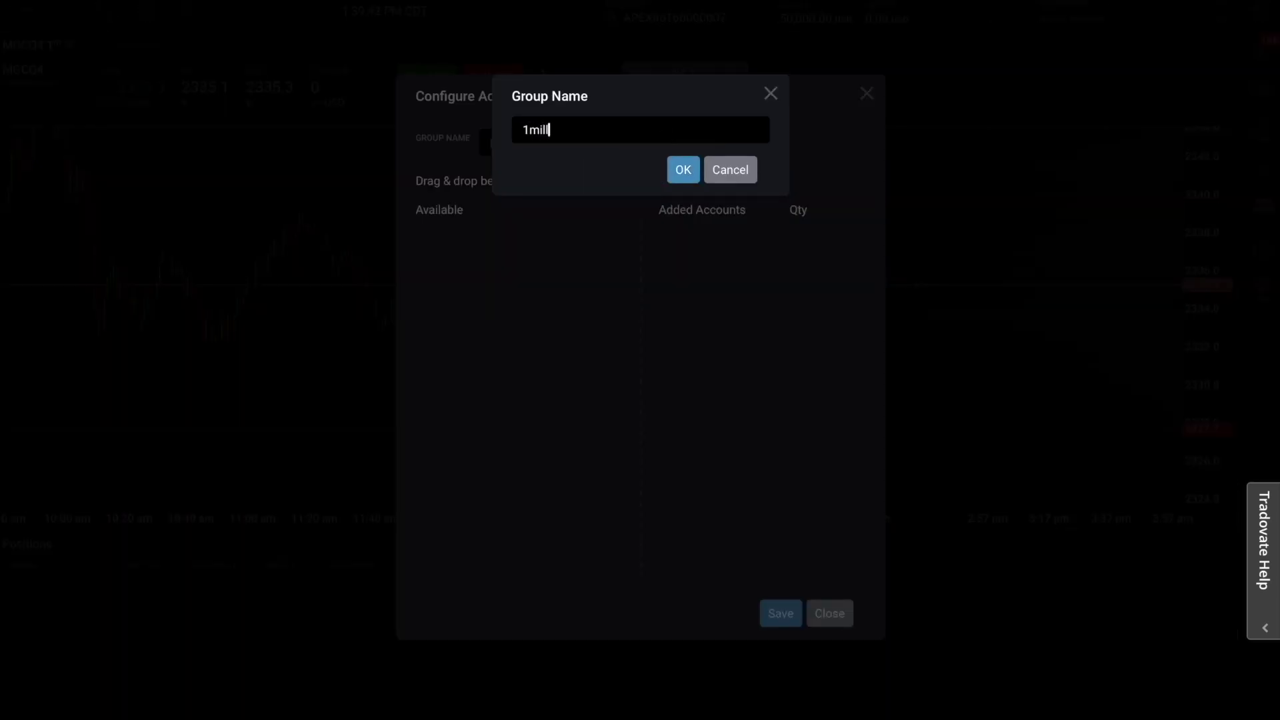
pyautogui.write('funded')
pyautogui.click(683, 169)
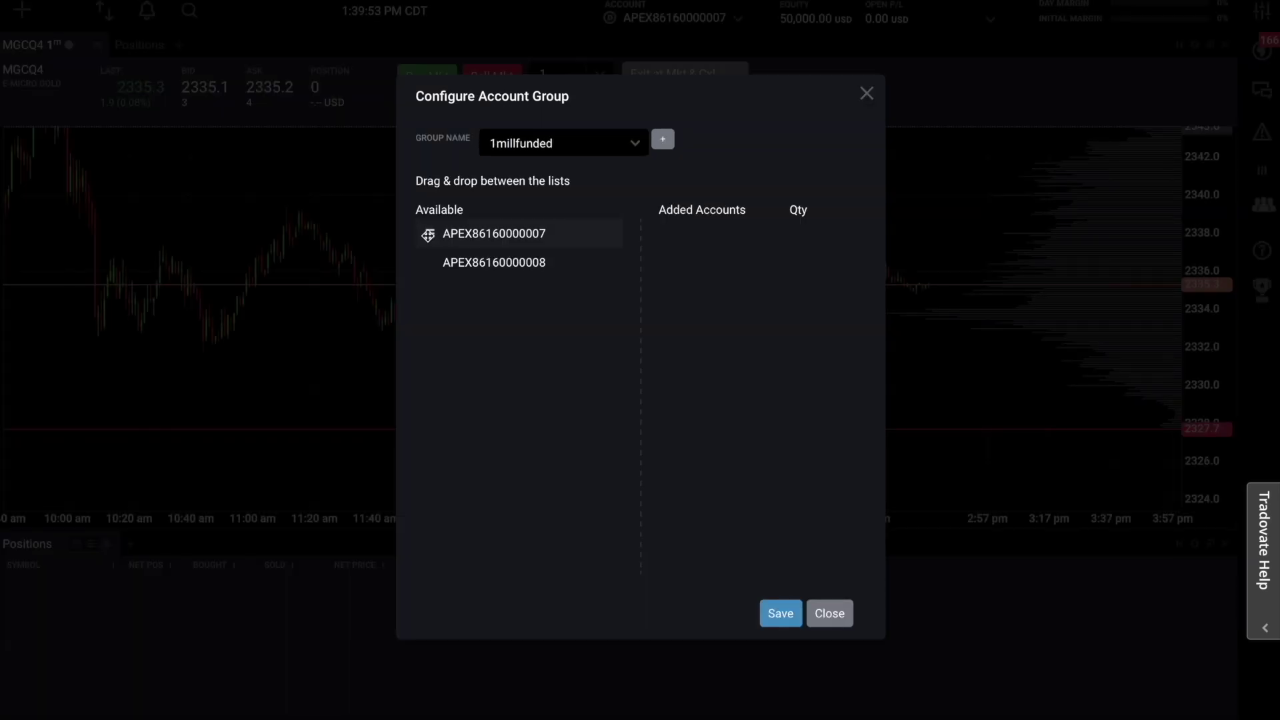
# Add both demo accounts to the group at quantity 1 each and save it
pyautogui.moveTo(427, 235); pyautogui.dragTo(672, 248)
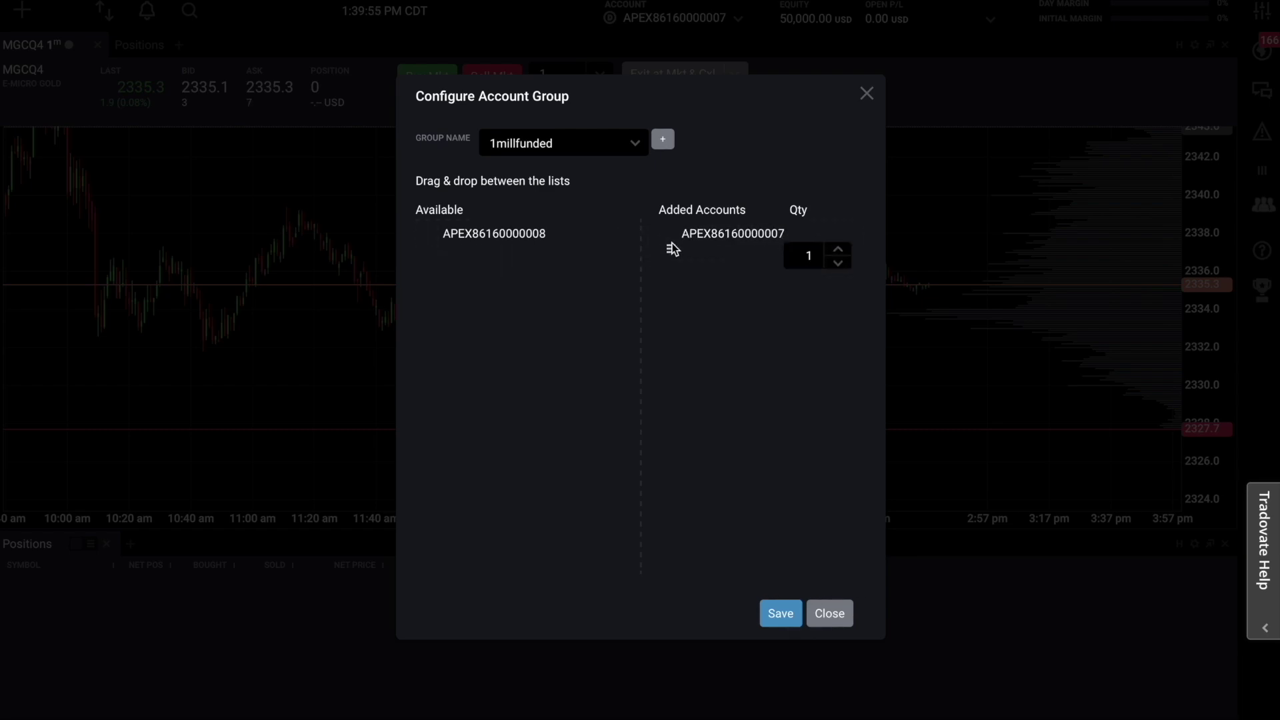
pyautogui.moveTo(445, 238); pyautogui.dragTo(681, 298)
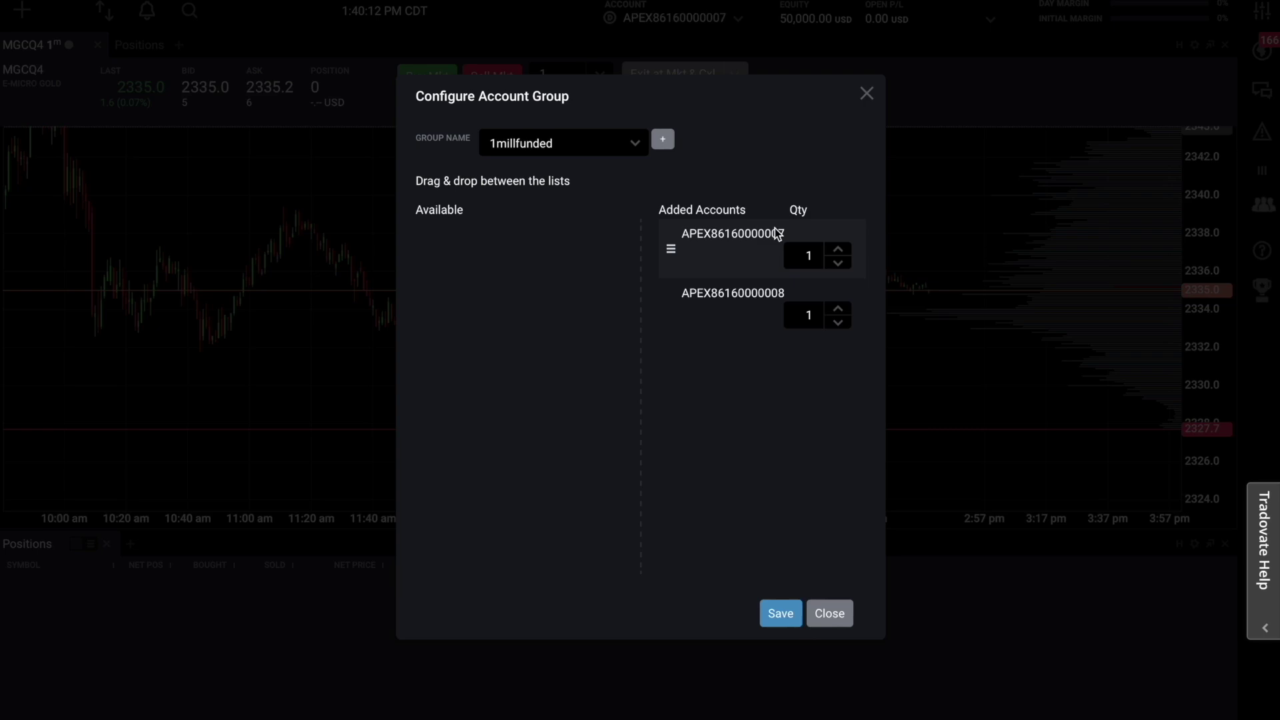
pyautogui.click(838, 250)
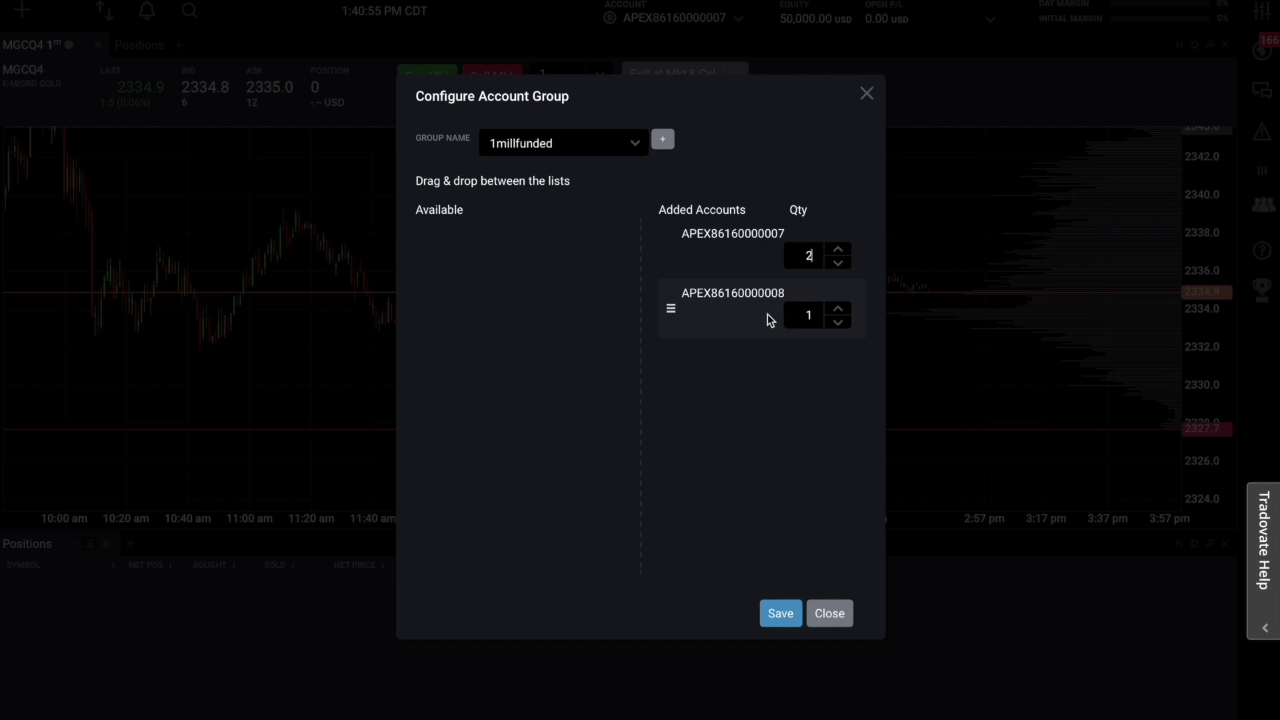
pyautogui.click(839, 264)
pyautogui.click(786, 622)
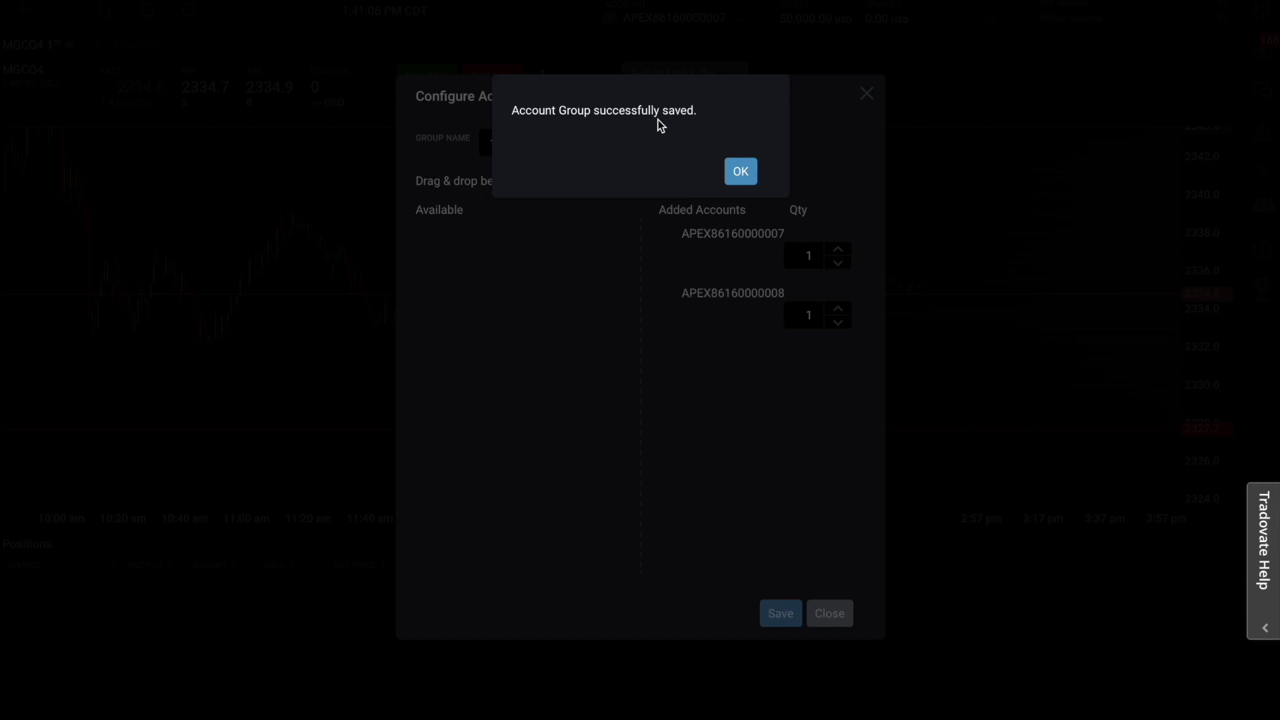
pyautogui.click(741, 172)
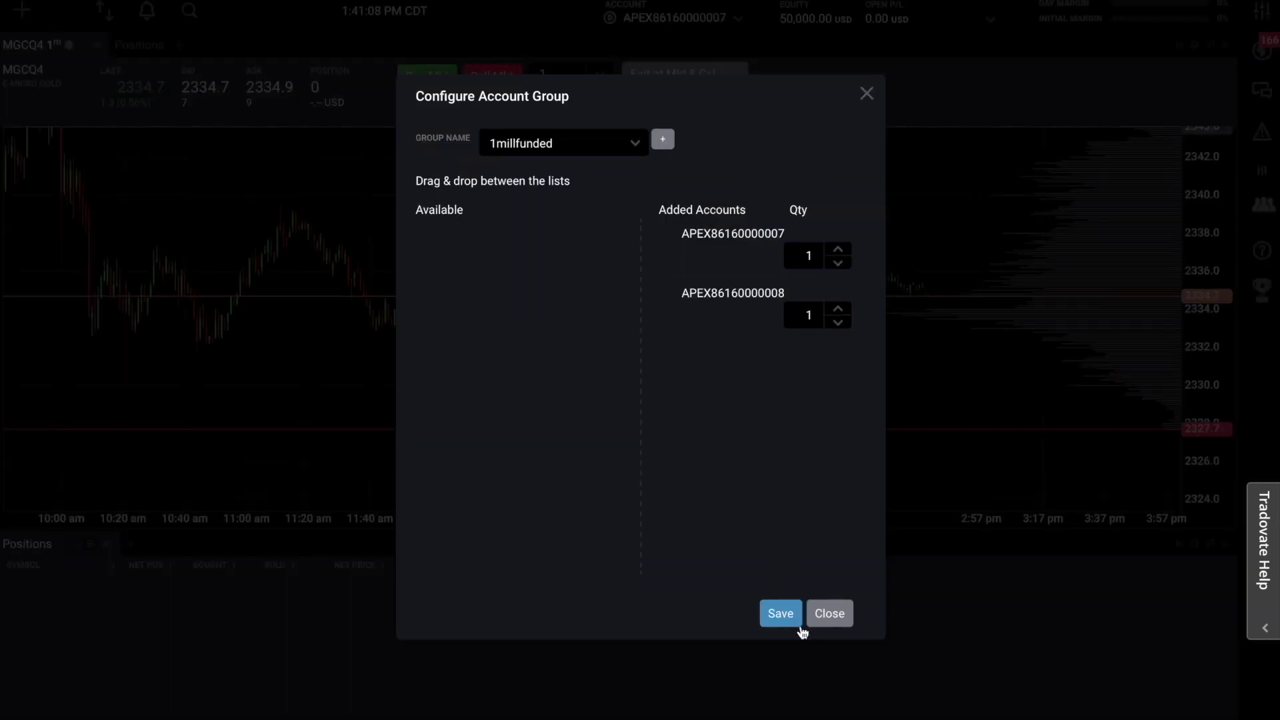
pyautogui.click(828, 614)
# Make the 1millfunded group the active trading account from the Account list
pyautogui.click(694, 20)
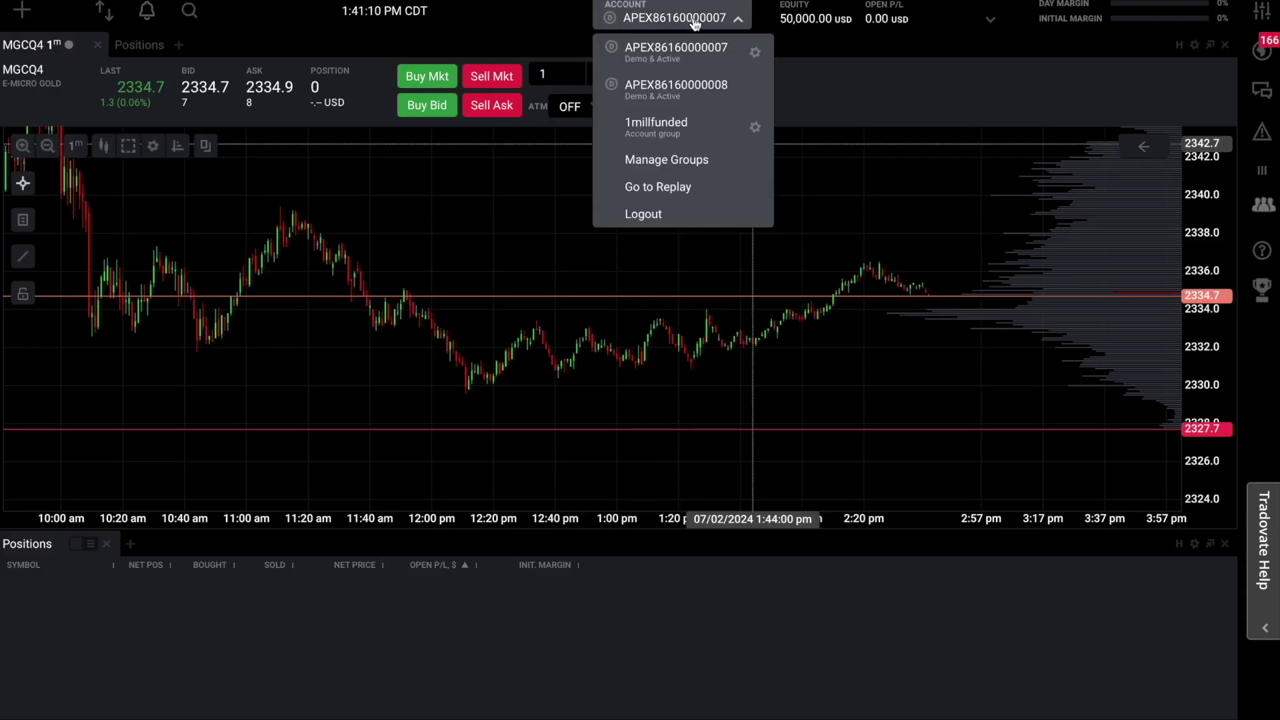
pyautogui.click(668, 136)
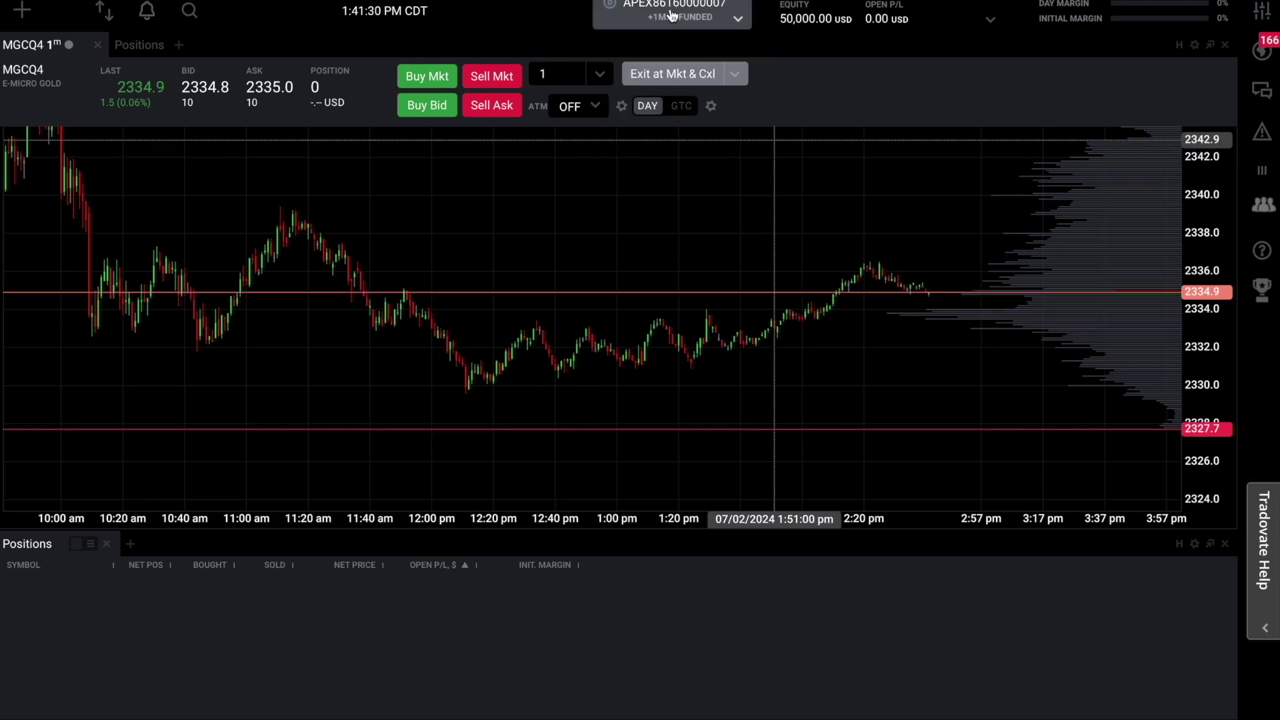
pyautogui.click(693, 20)
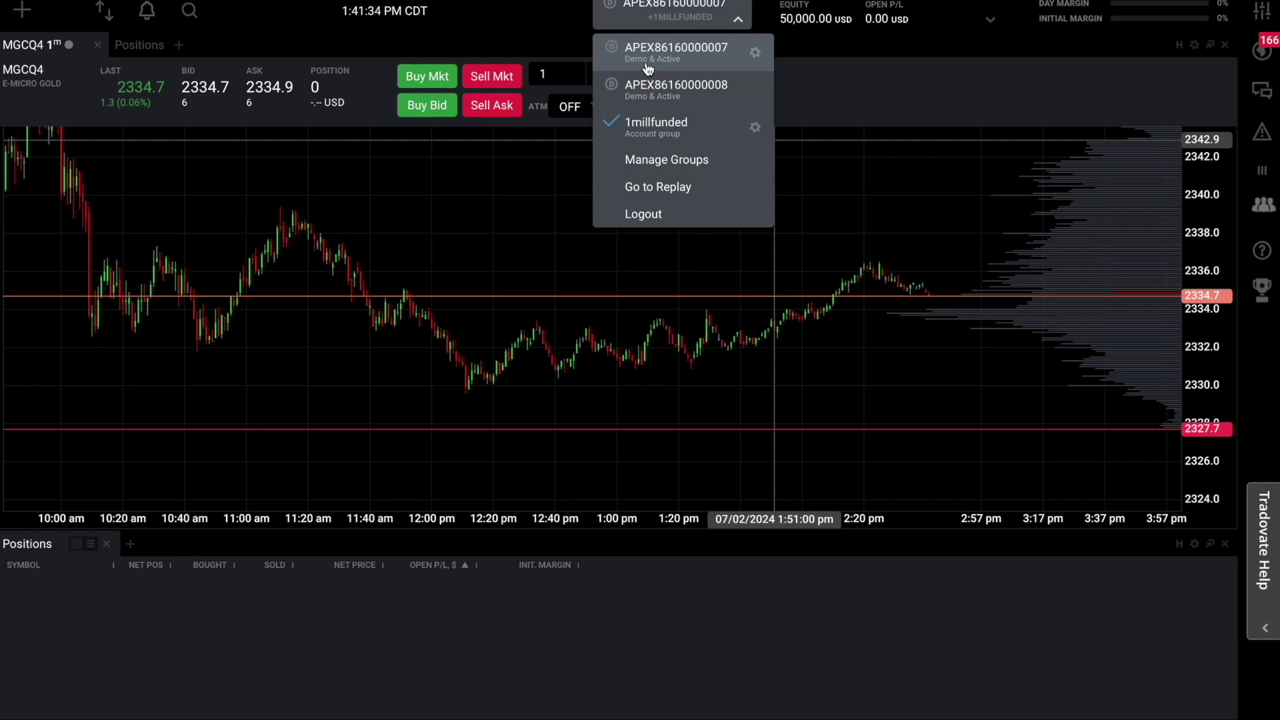
pyautogui.click(550, 181)
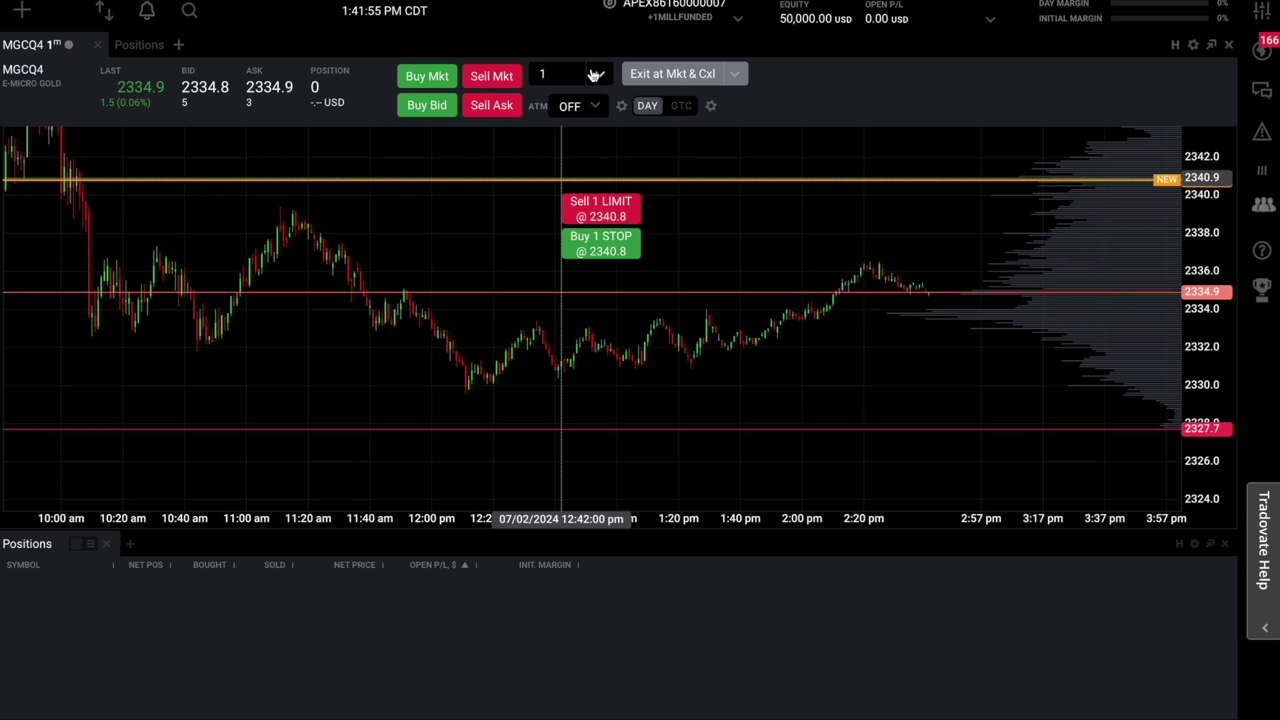
# Change the order quantity from 1 to 2
pyautogui.click(568, 74)
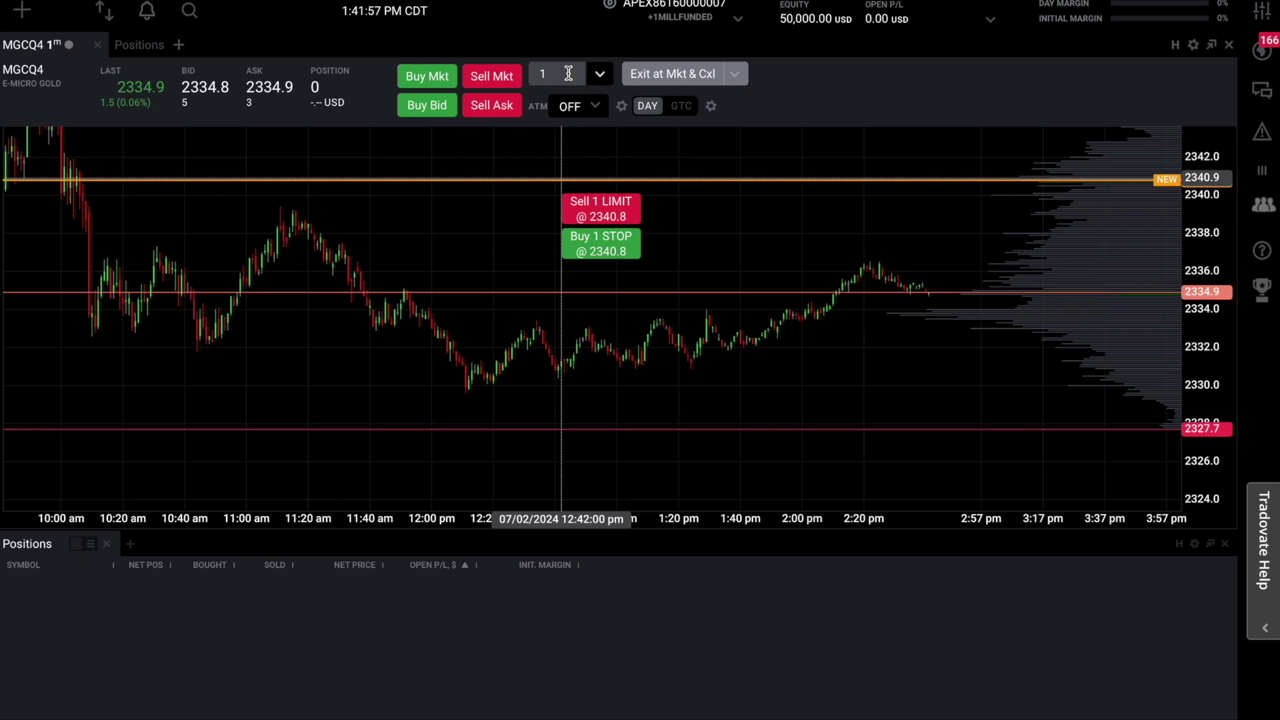
pyautogui.press('BackSpace')
pyautogui.write('2')
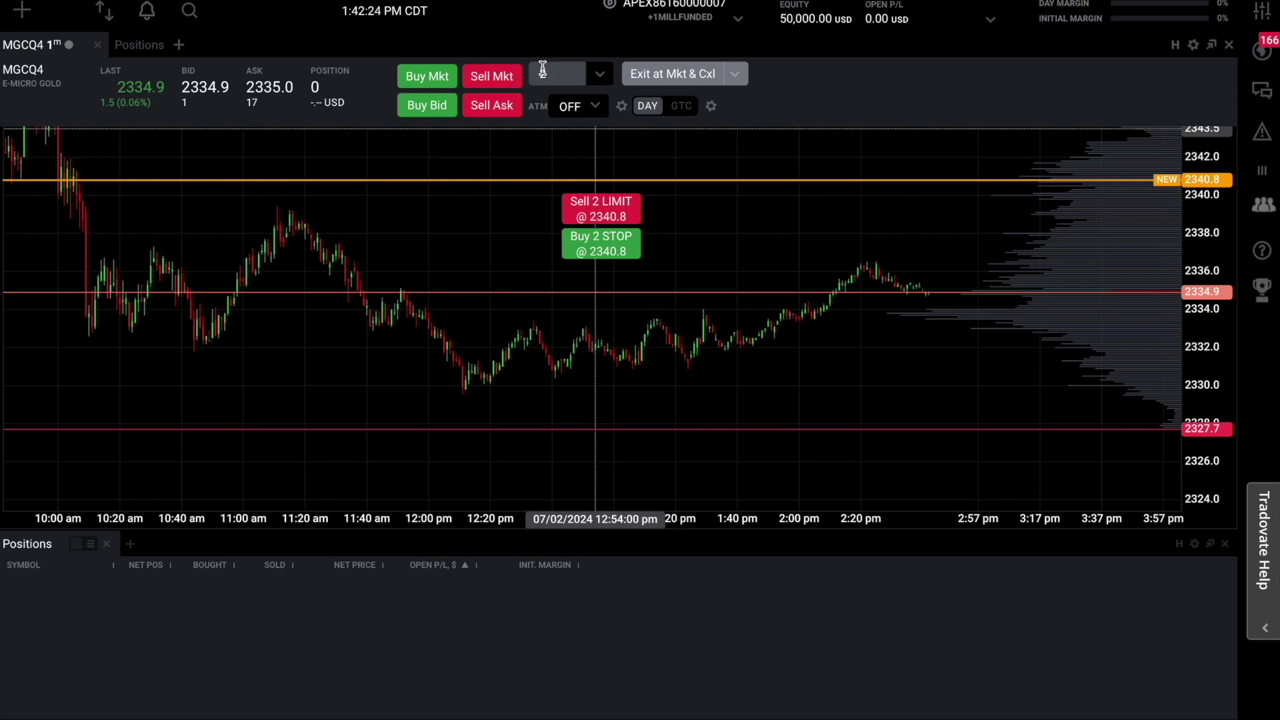
# Start a market buy, cancel it, and start a 2-contract market buy
pyautogui.click(430, 77)
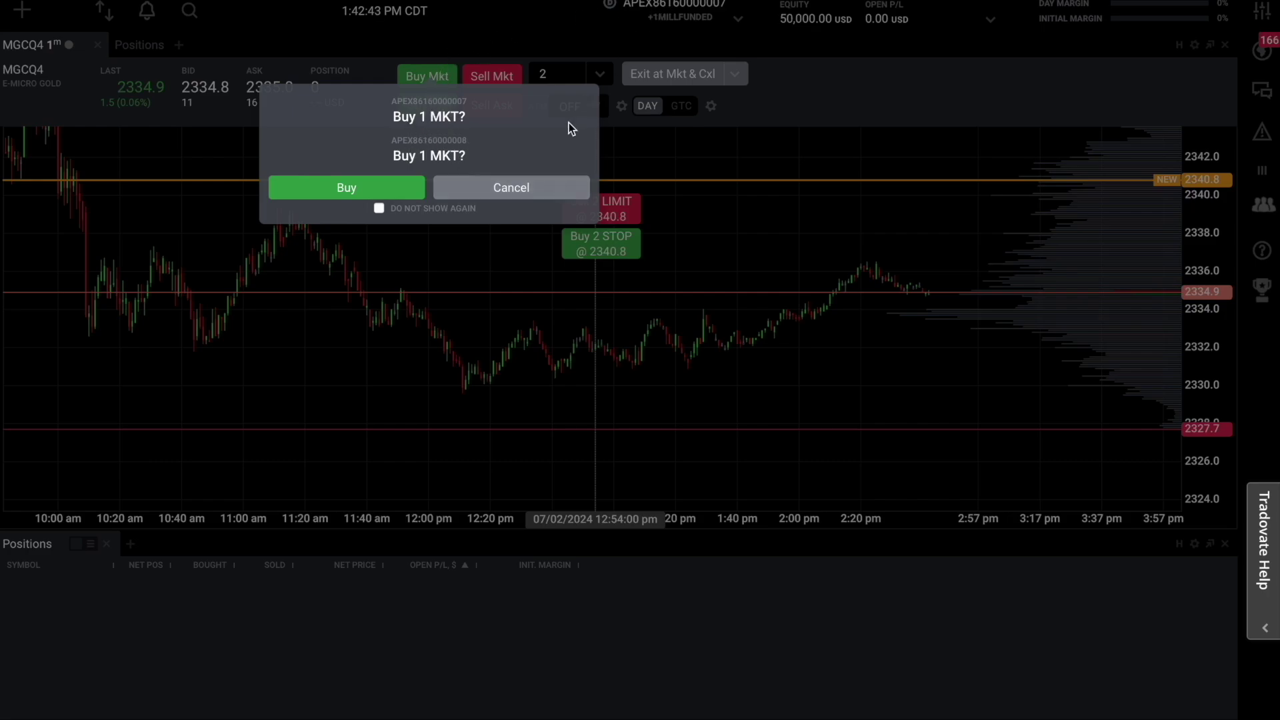
pyautogui.click(511, 188)
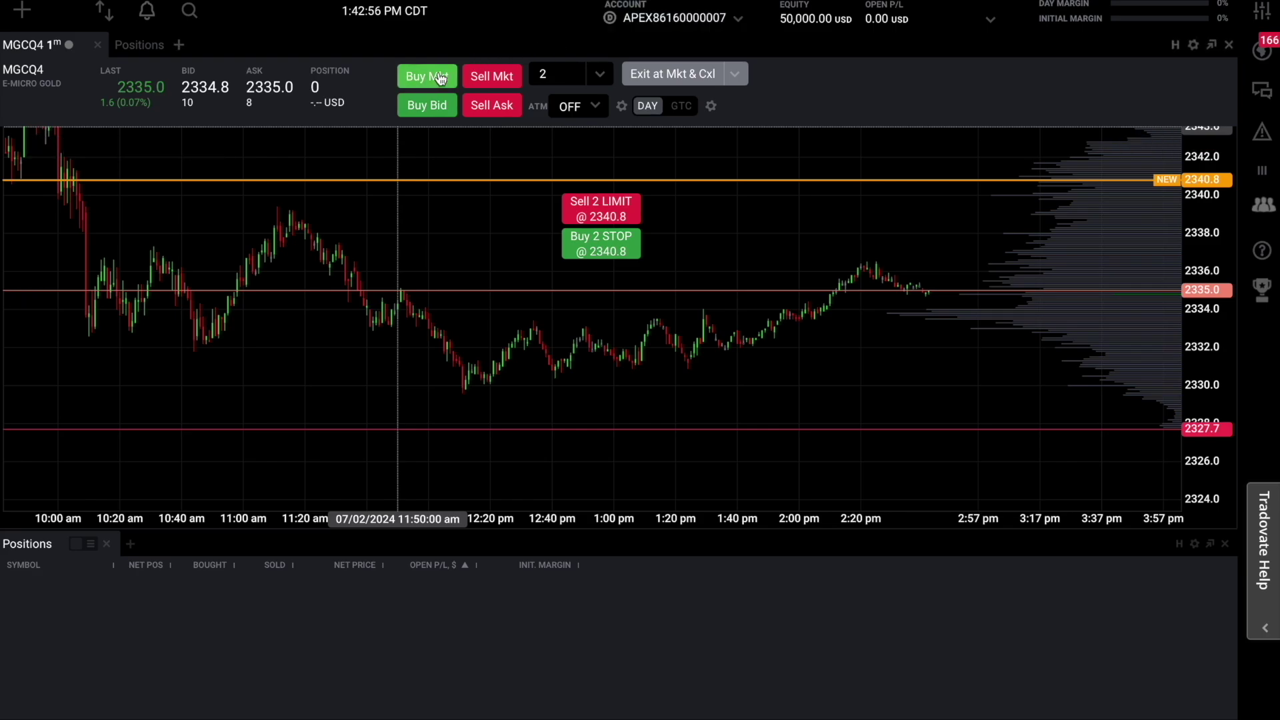
pyautogui.click(440, 78)
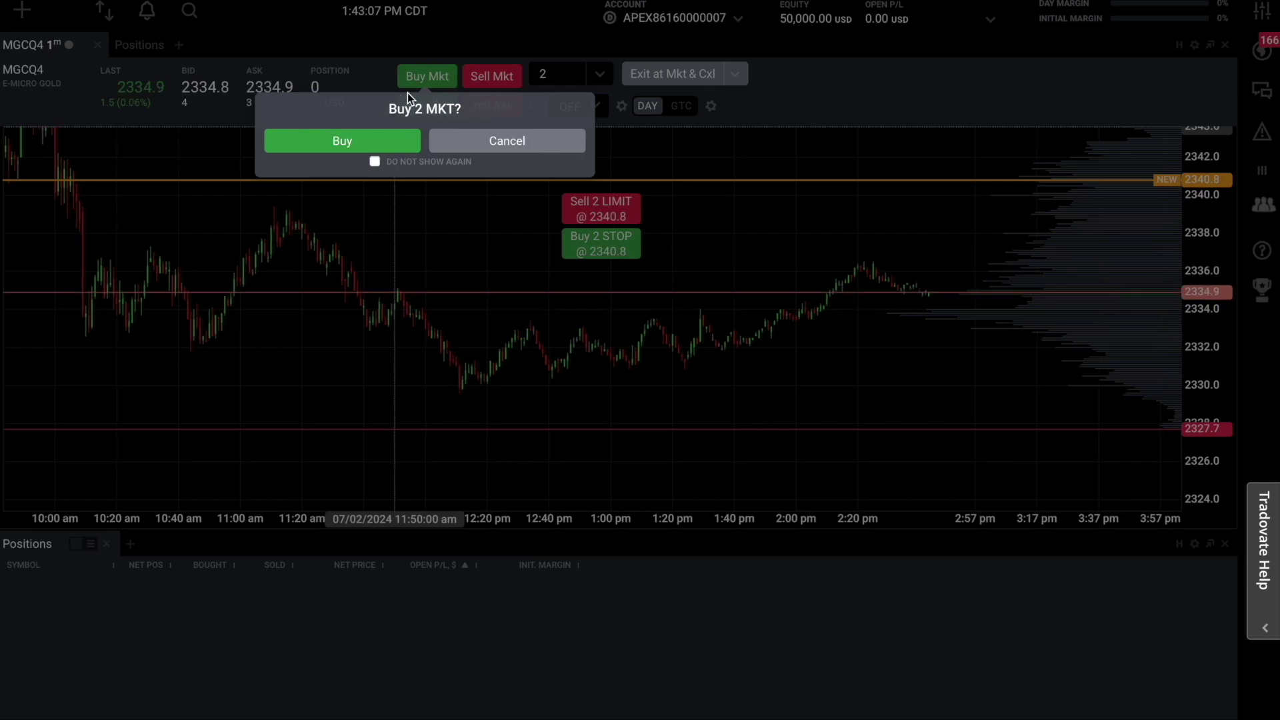
# Cancel the 2-contract buy, reselect 1millfunded, and buy 1 MGCQ4 contract per account at market
pyautogui.click(504, 142)
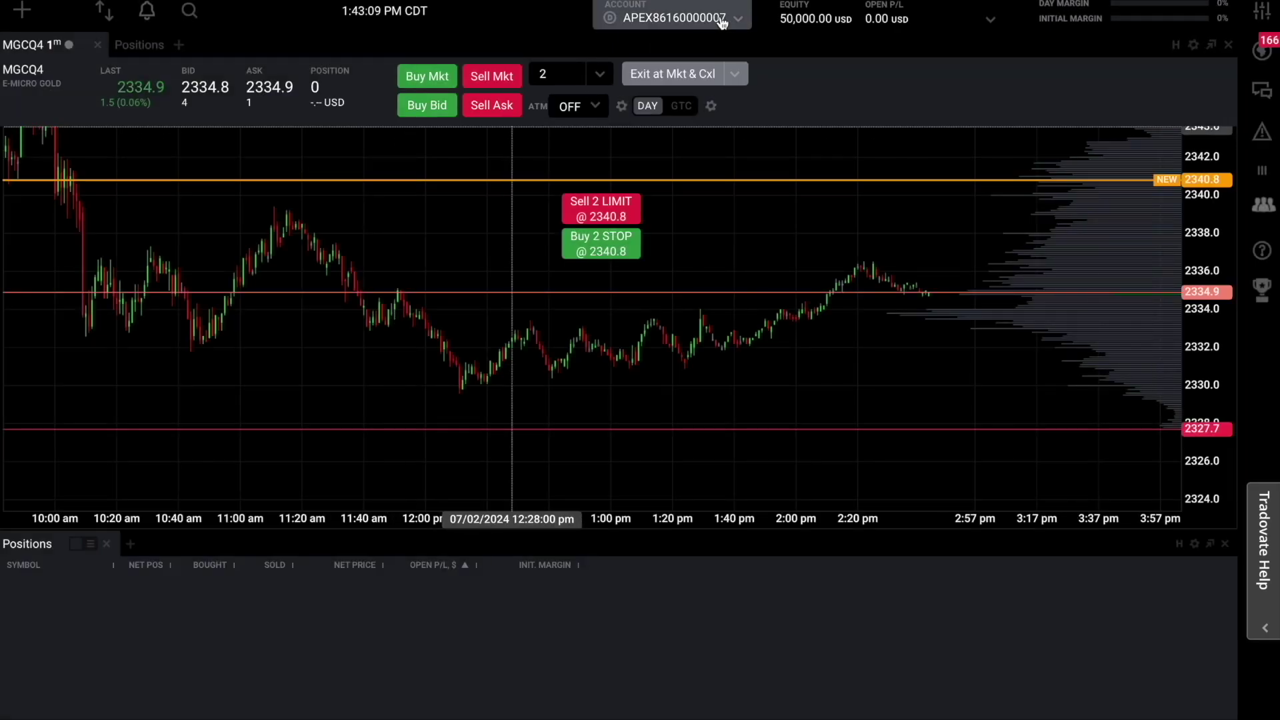
pyautogui.click(660, 127)
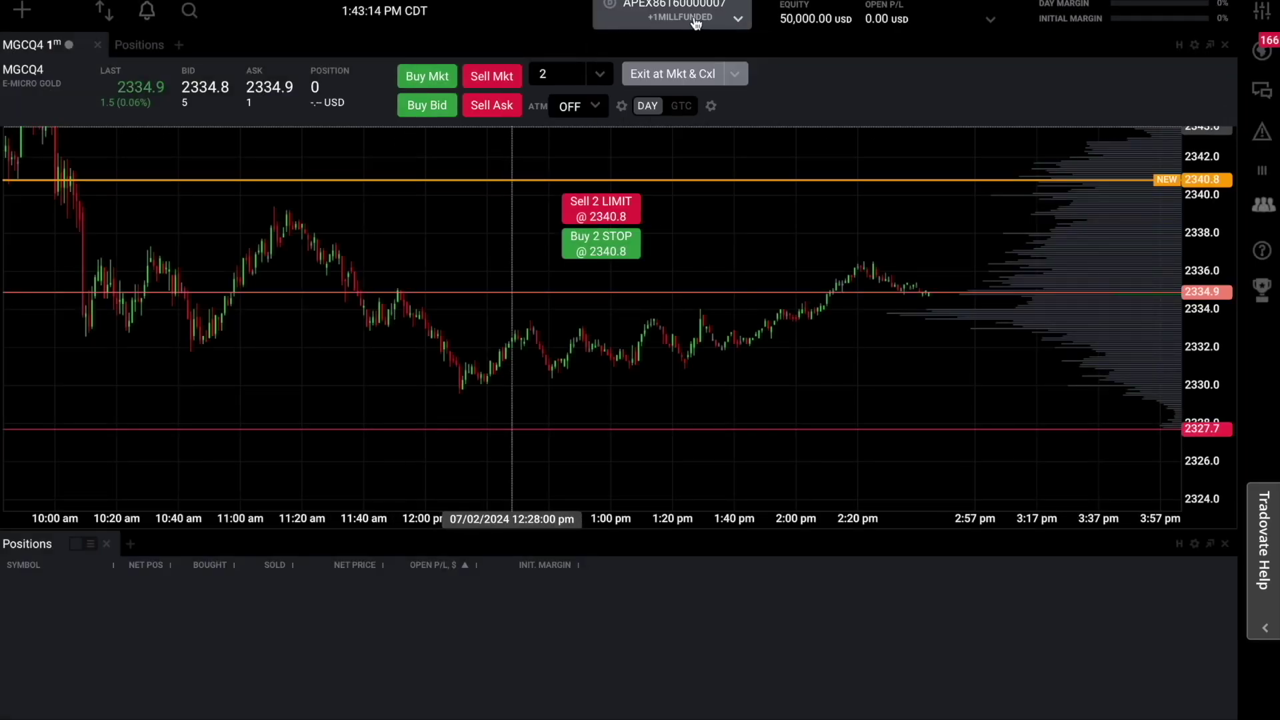
pyautogui.click(421, 74)
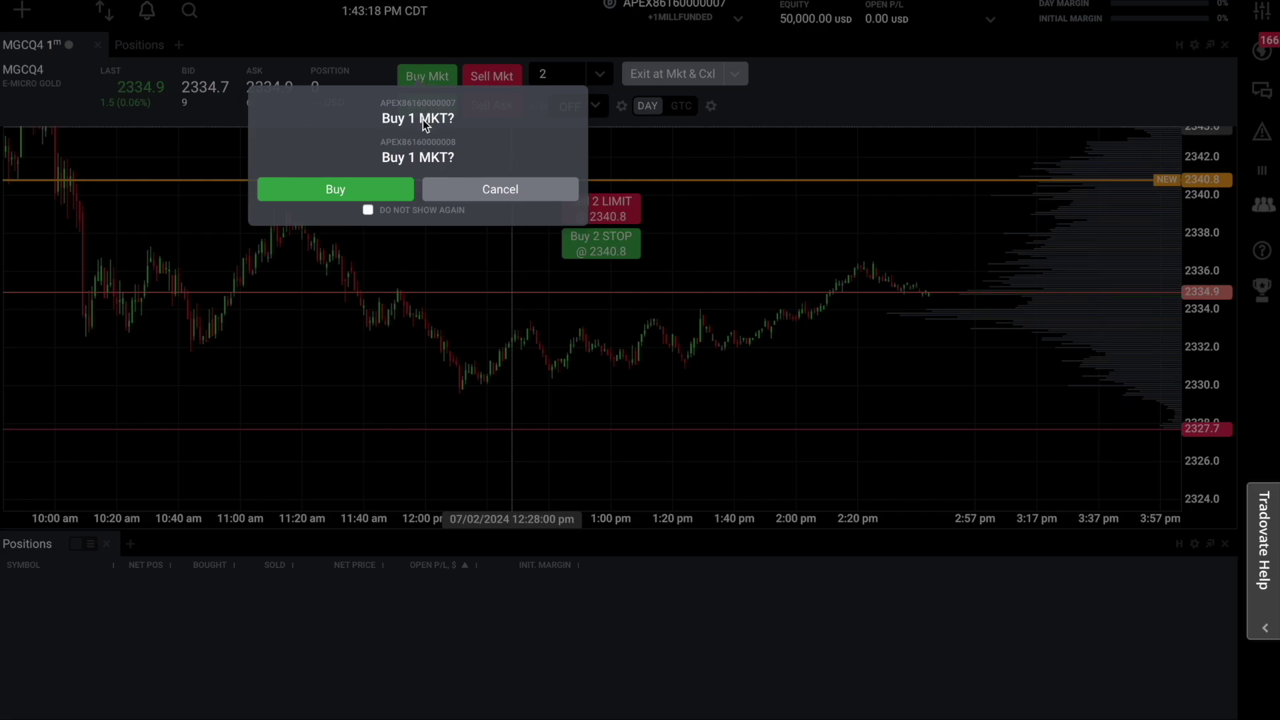
pyautogui.click(357, 192)
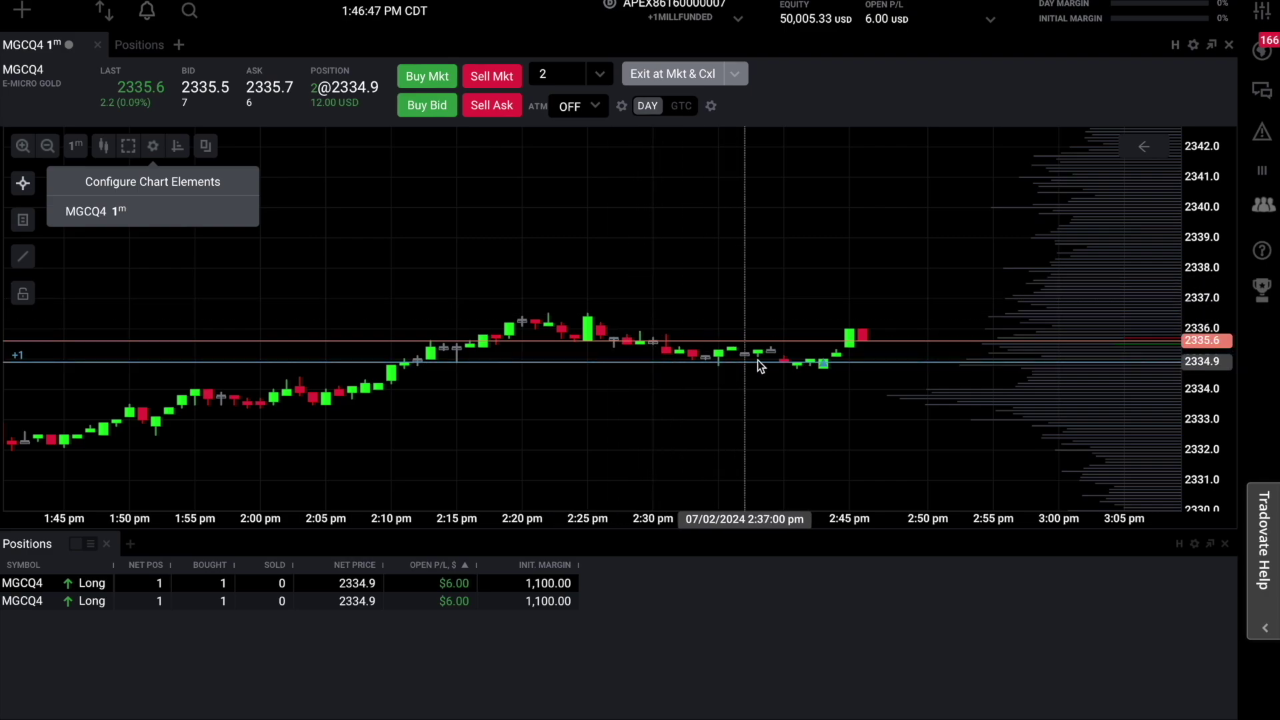
# Place a Sell 2 LIMIT profit target at 2337.3 from the chart
pyautogui.click(704, 290)
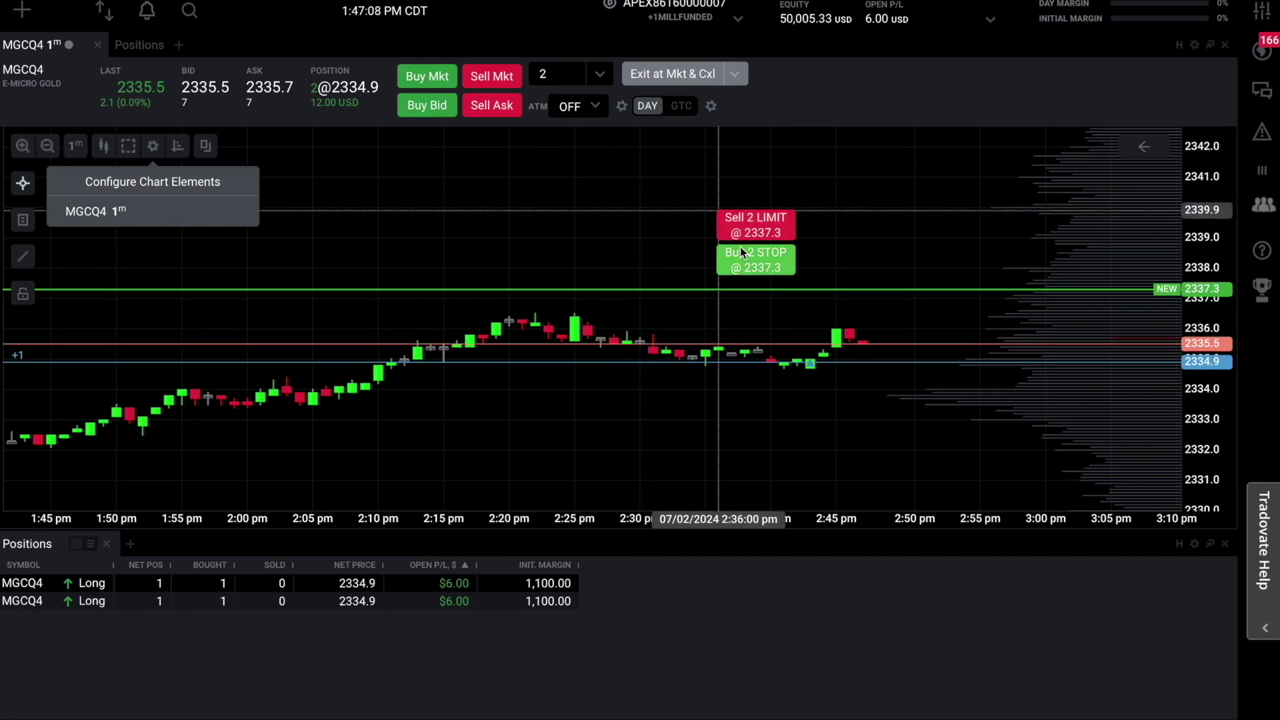
pyautogui.click(744, 227)
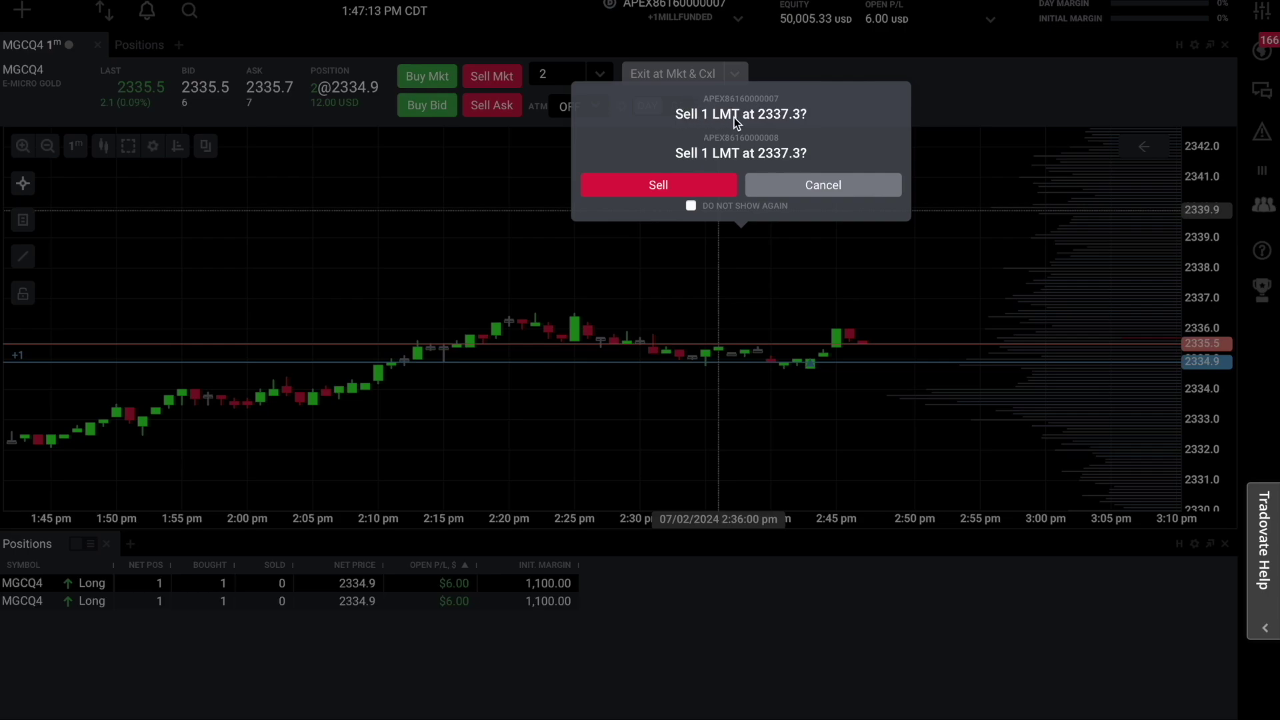
pyautogui.click(693, 190)
# Place a Sell 2 STOP loss at 2334.5 from the chart
pyautogui.click(879, 375)
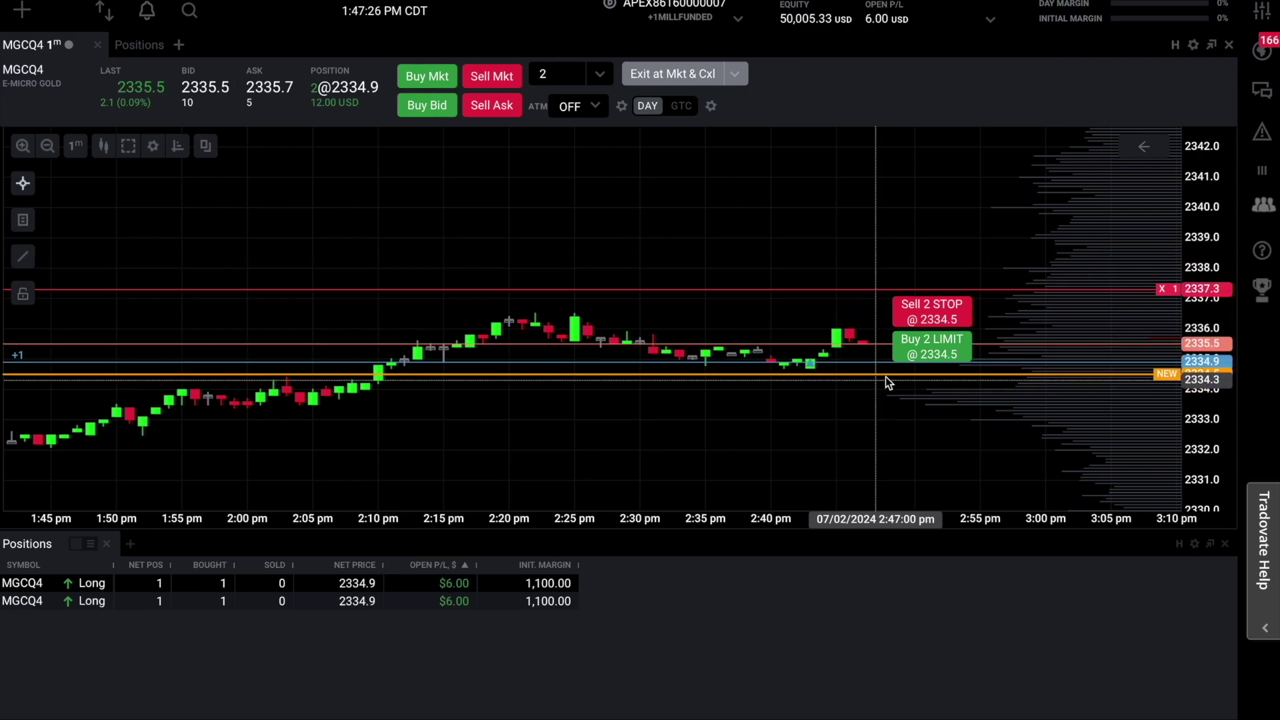
pyautogui.click(943, 309)
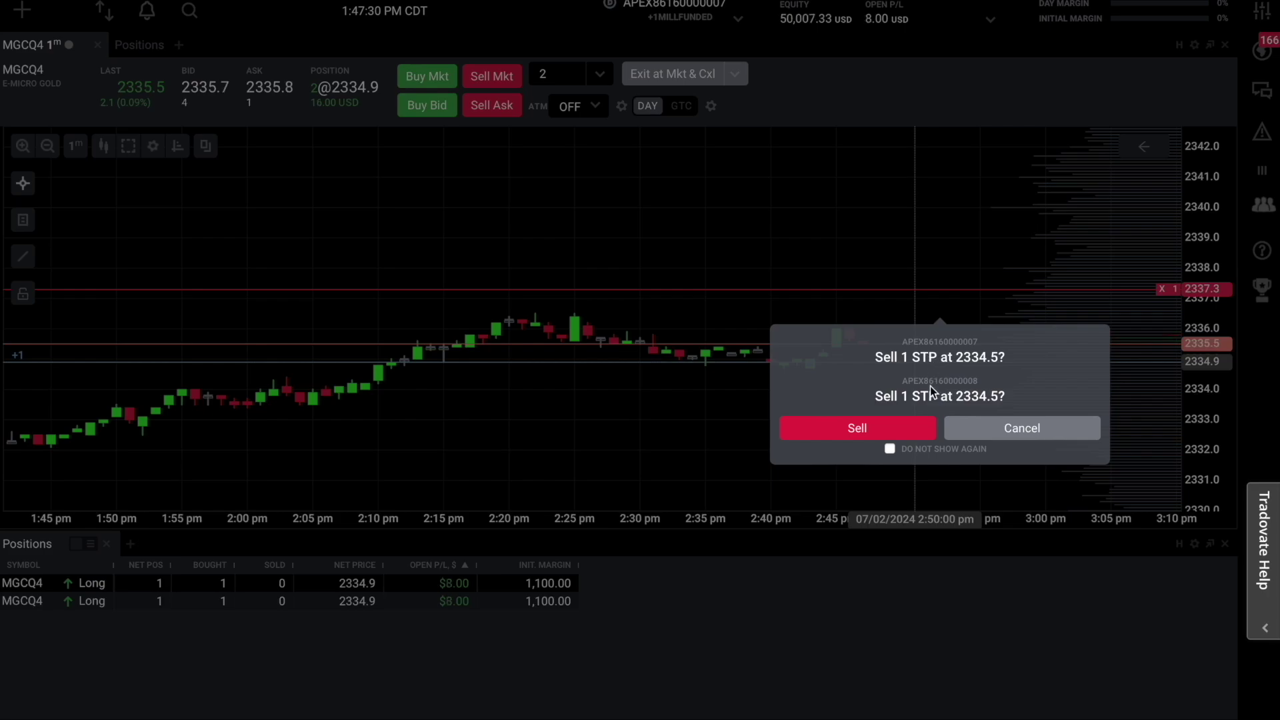
pyautogui.click(903, 428)
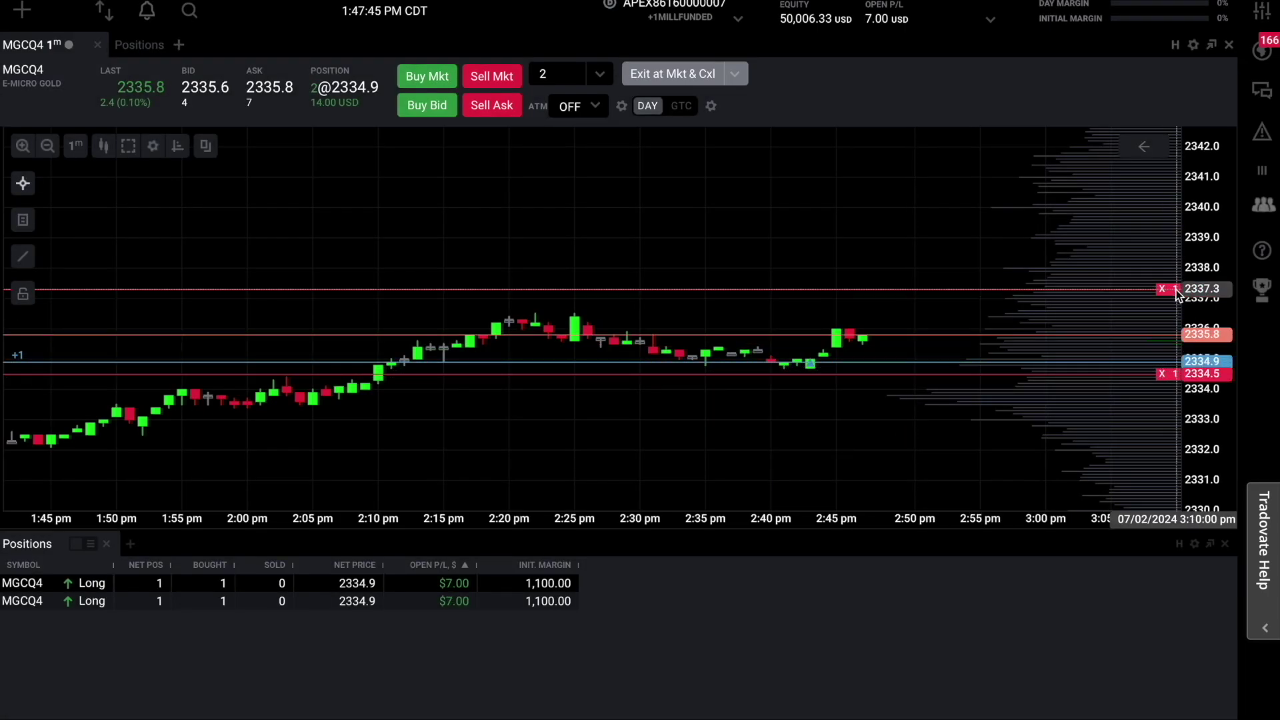
pyautogui.moveTo(1177, 293); pyautogui.dragTo(843, 98)
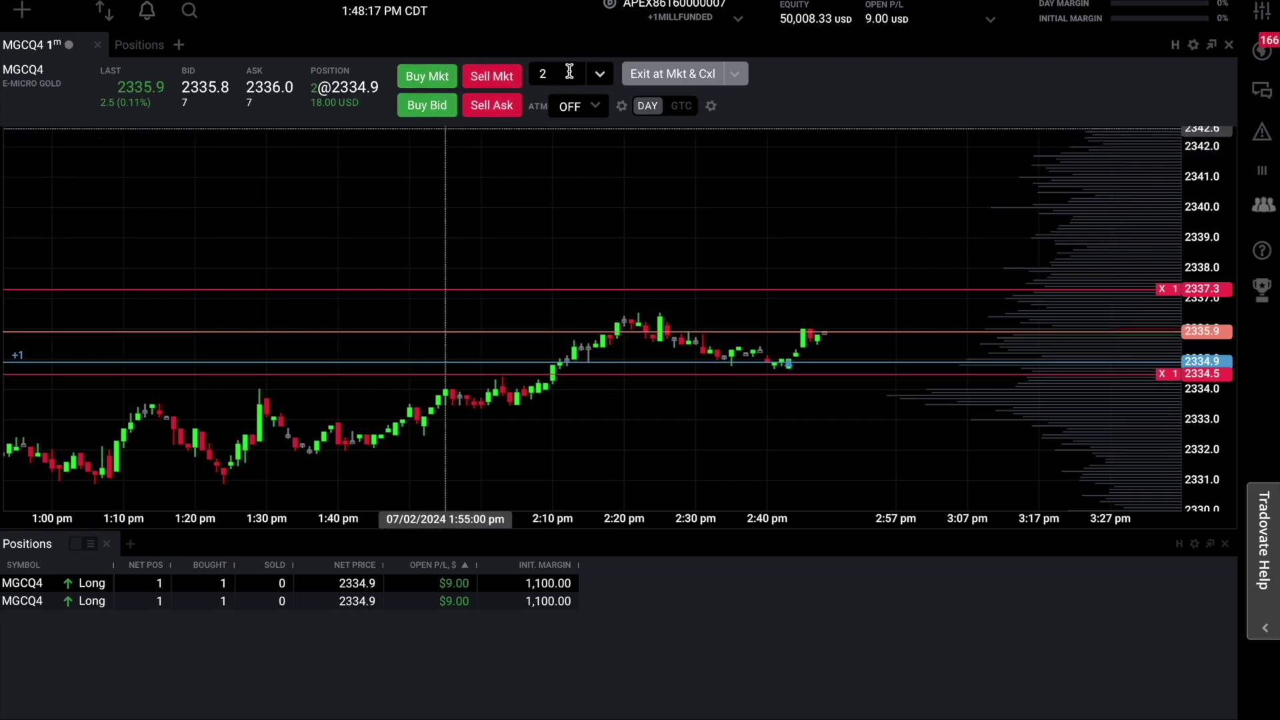
# Set quantity to 1, attempt a market sell, and dismiss the multiple-of-2 warning
pyautogui.click(547, 74)
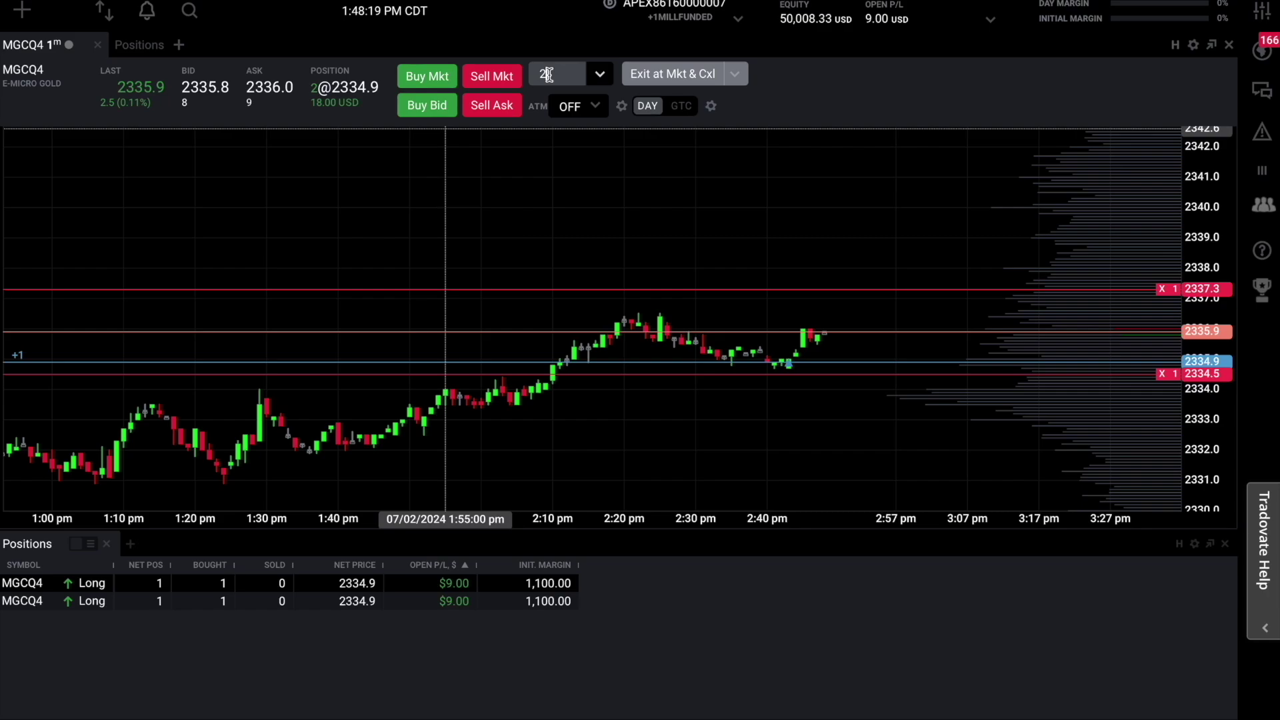
pyautogui.press('BackSpace')
pyautogui.write('1')
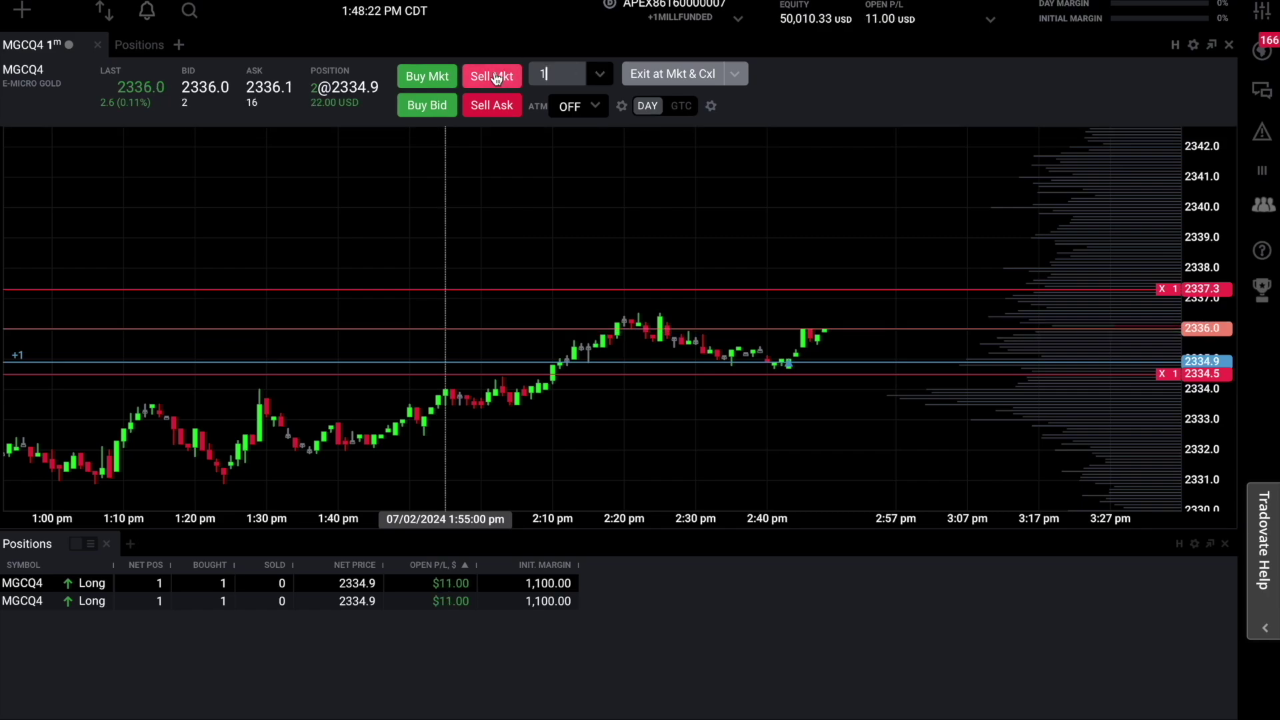
pyautogui.click(497, 79)
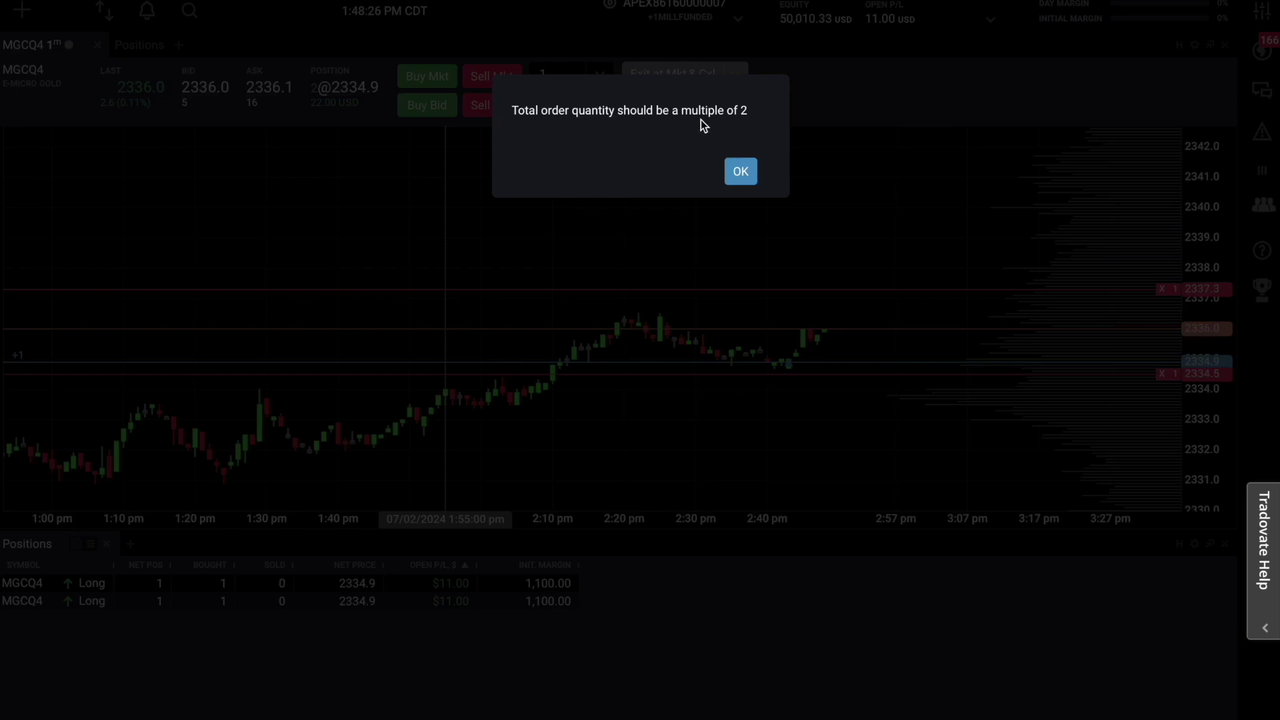
pyautogui.click(740, 172)
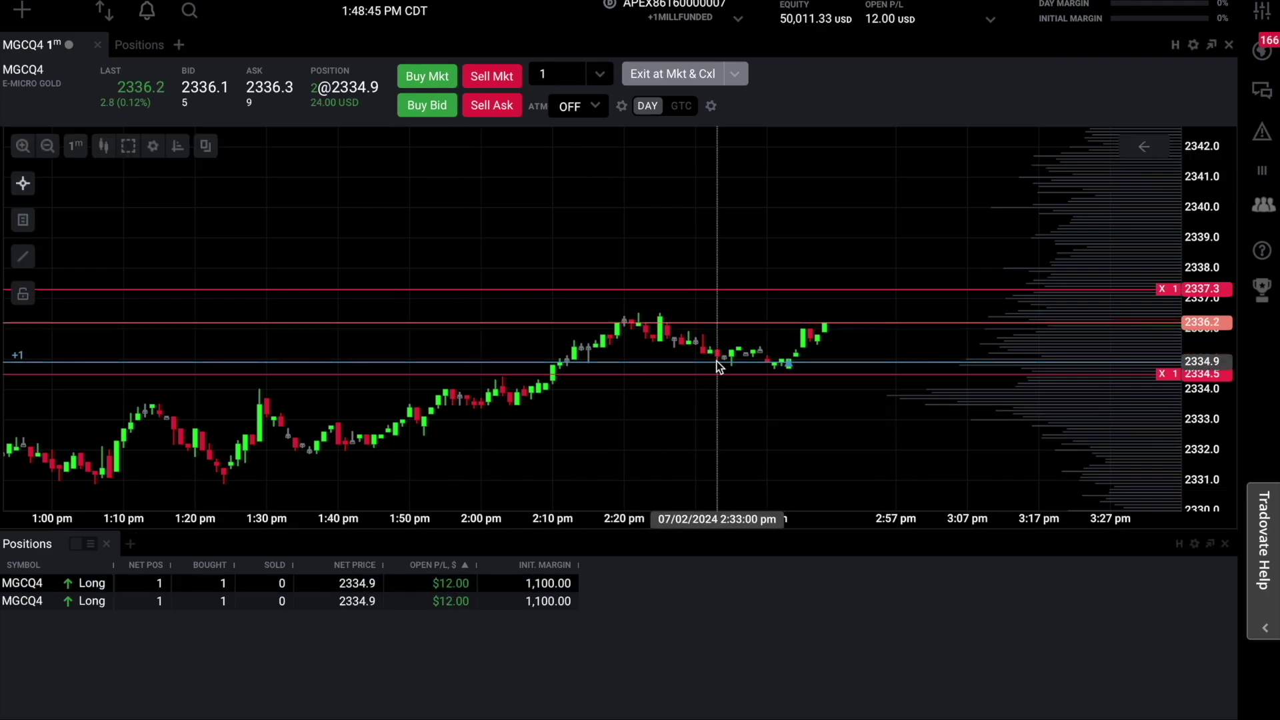
# Market-sell 2 MGCQ4 contracts (one per account), filling at 2336.2 to go flat
pyautogui.click(556, 74)
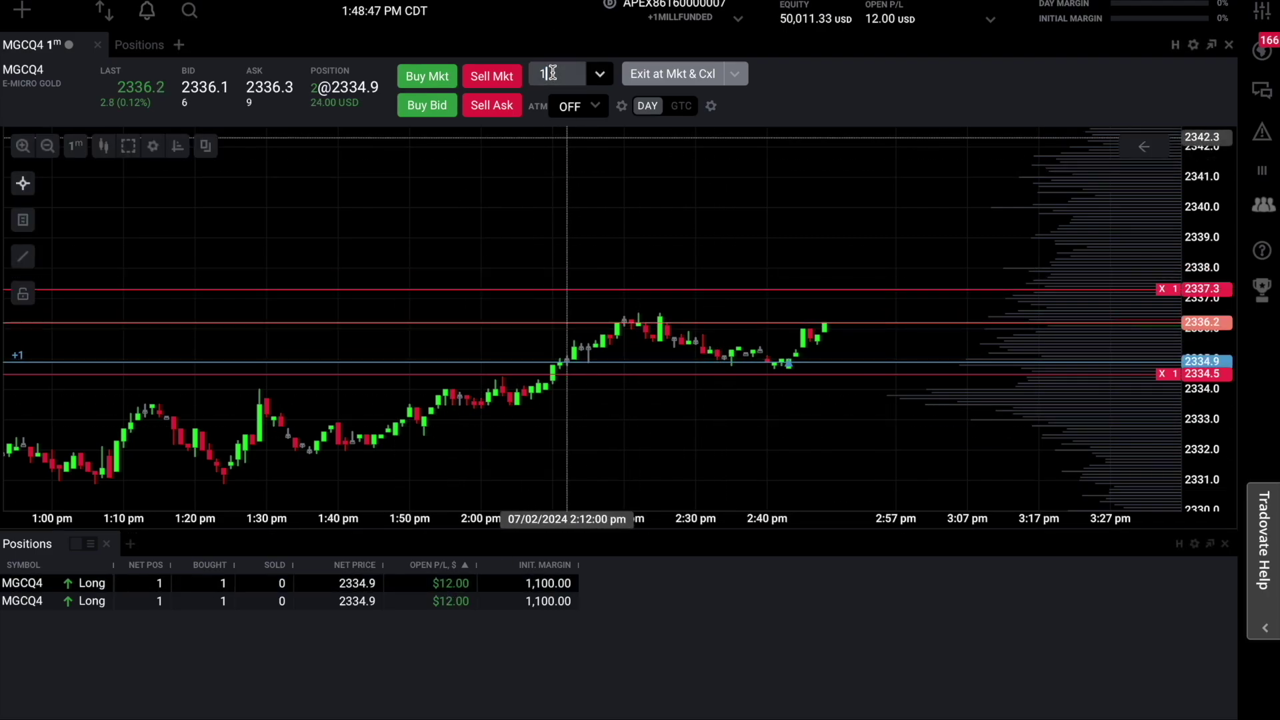
pyautogui.press('BackSpace')
pyautogui.write('2')
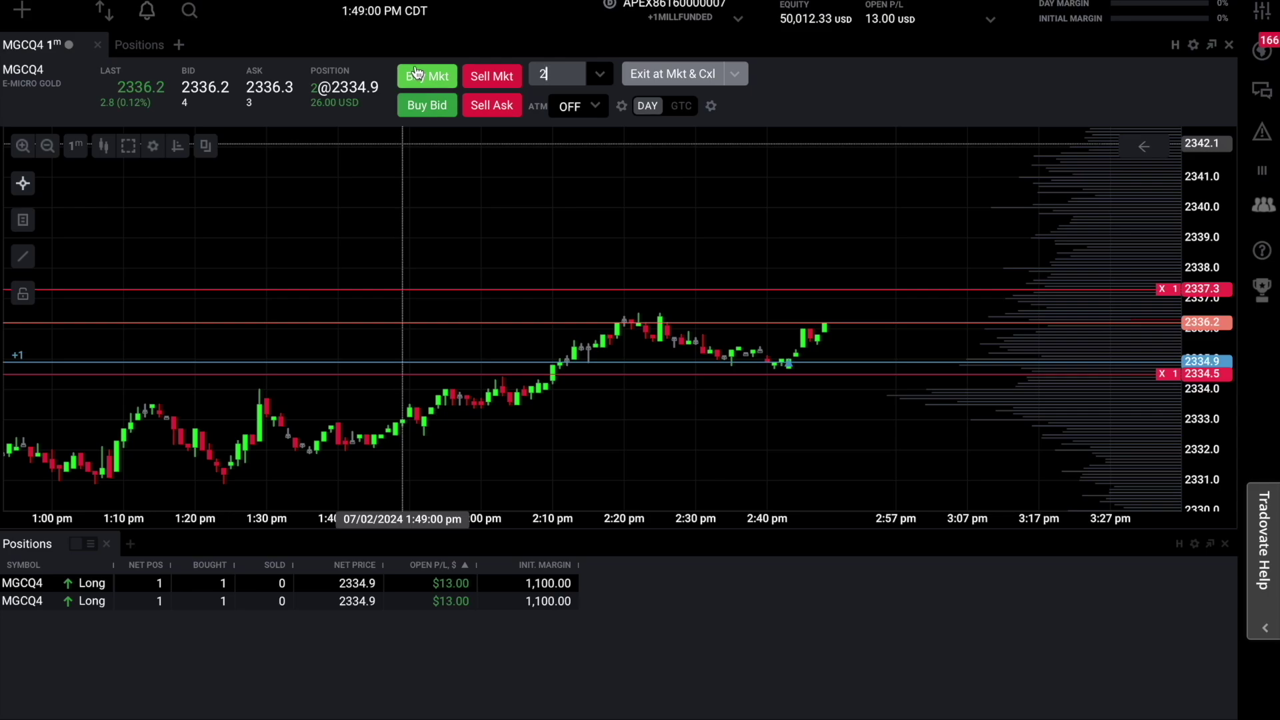
pyautogui.click(492, 76)
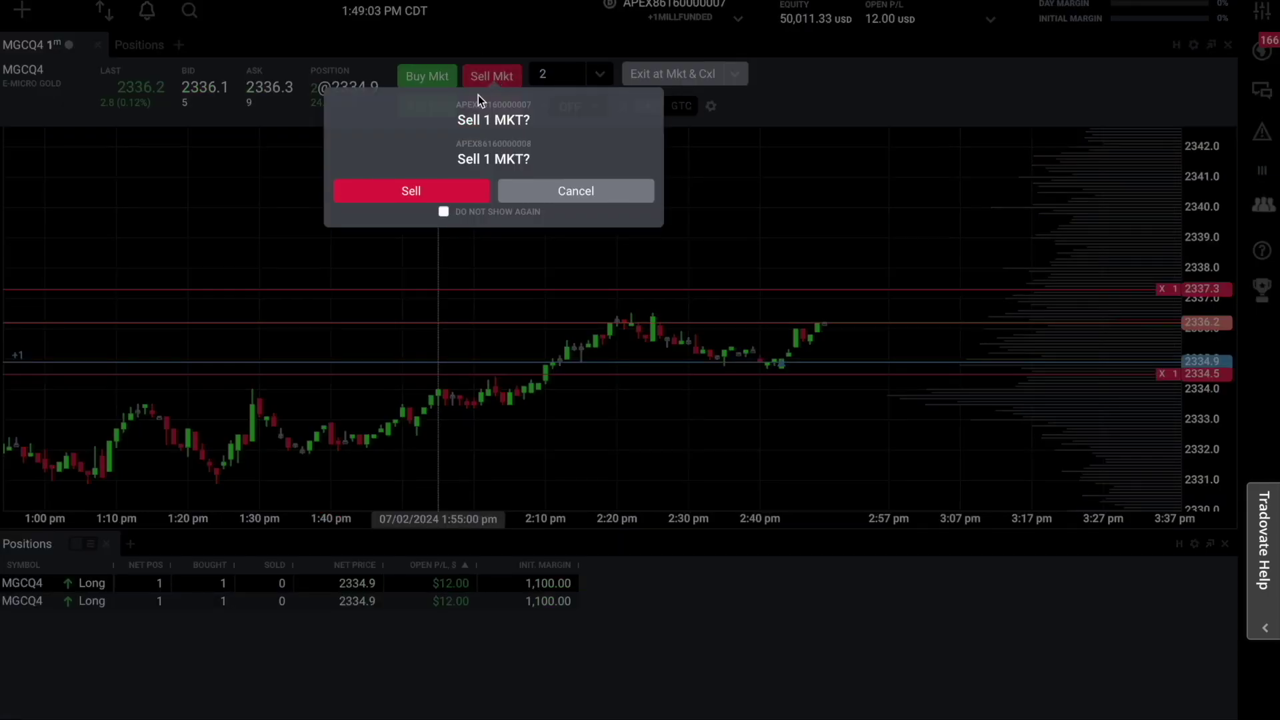
pyautogui.click(442, 193)
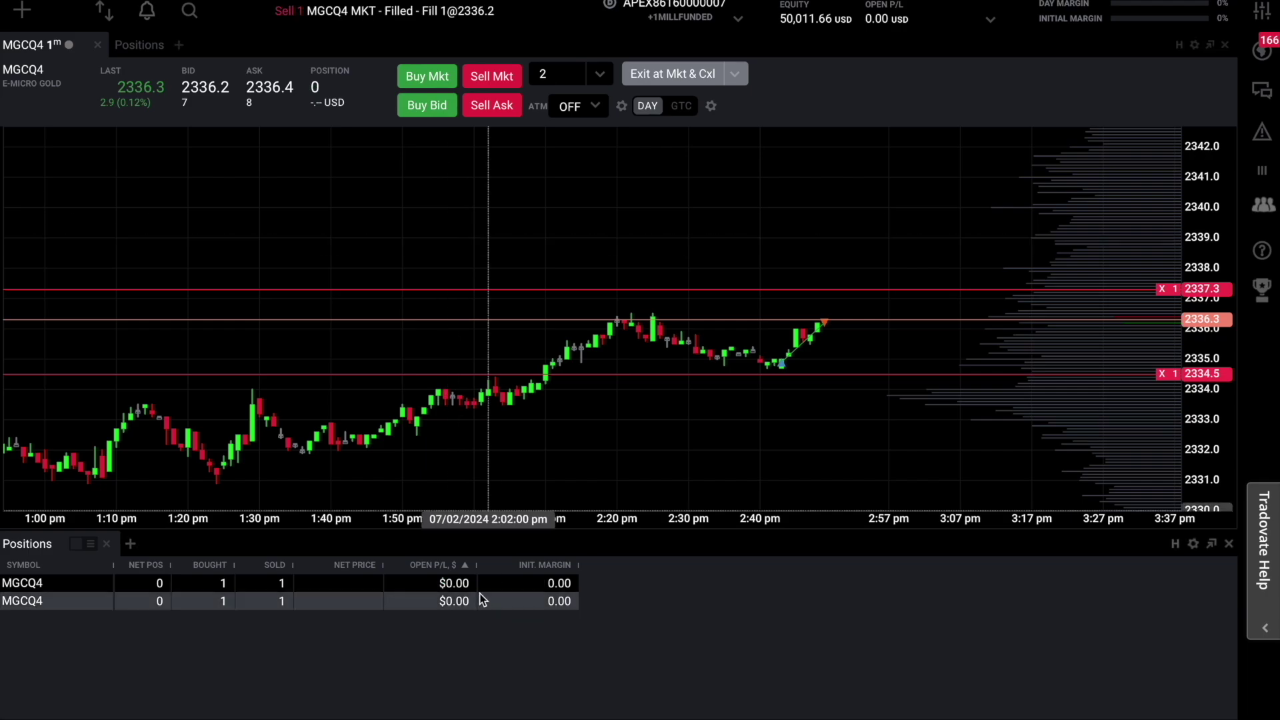